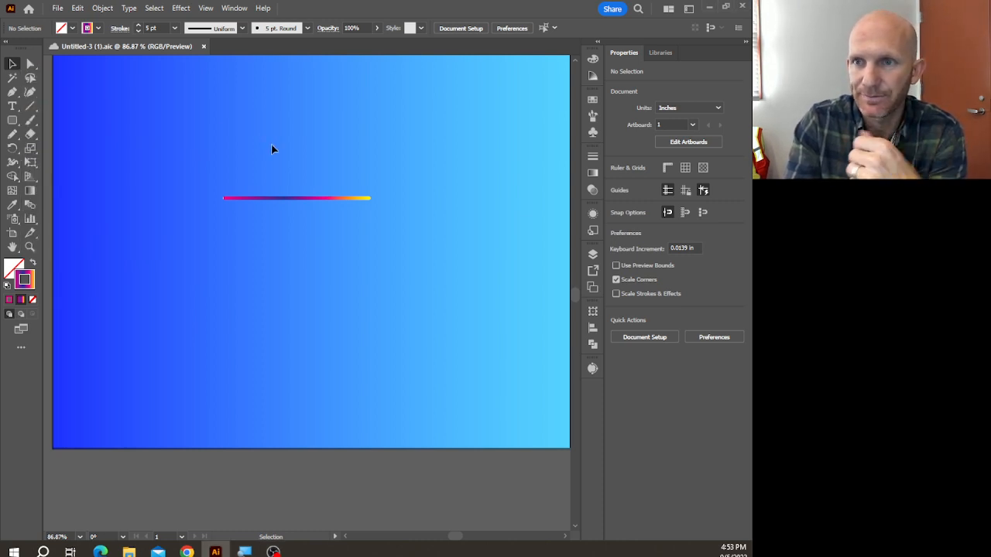
# Draw a horizontal straight path about 3.13 in long just below the existing gradient line with the Pen tool
pyautogui.click(262, 199)
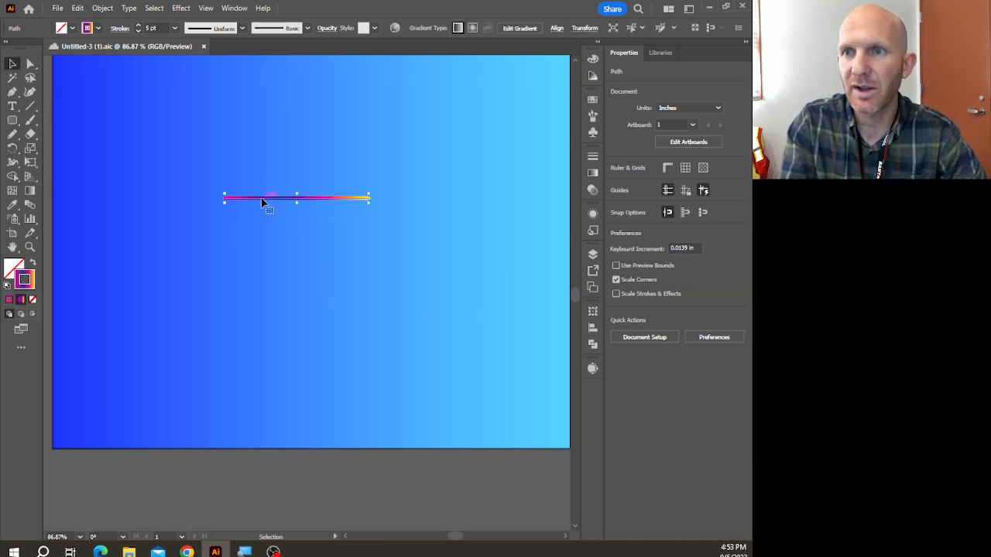
pyautogui.click(12, 64)
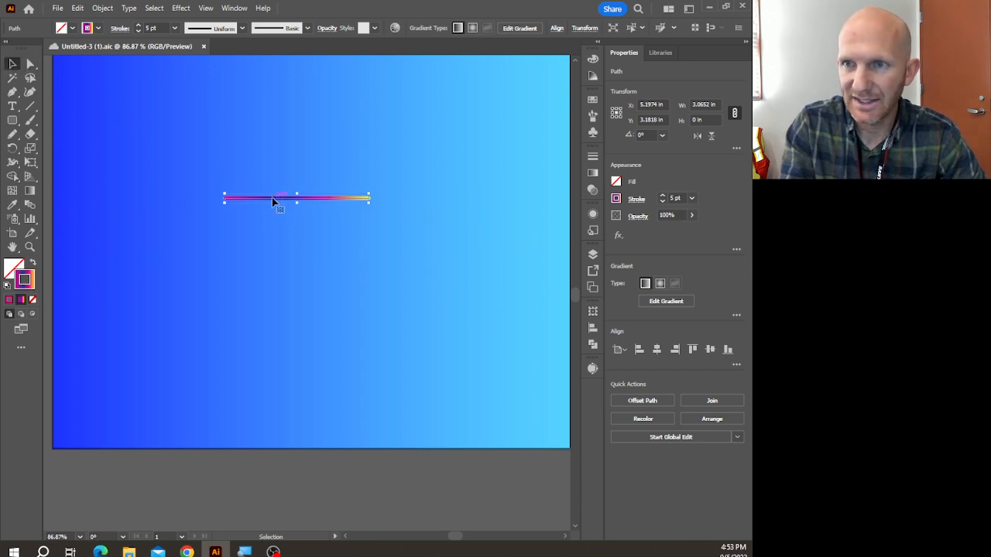
pyautogui.click(12, 92)
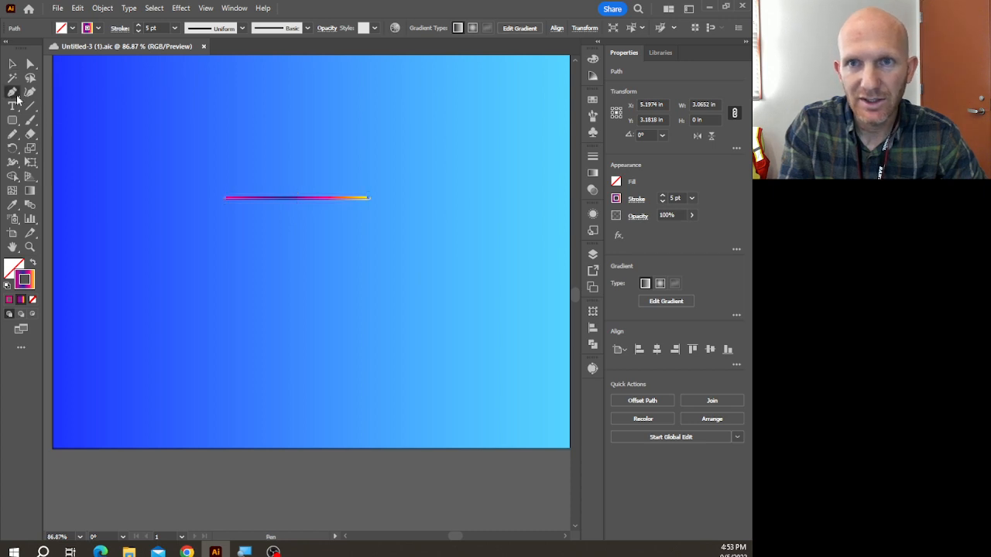
pyautogui.click(221, 230)
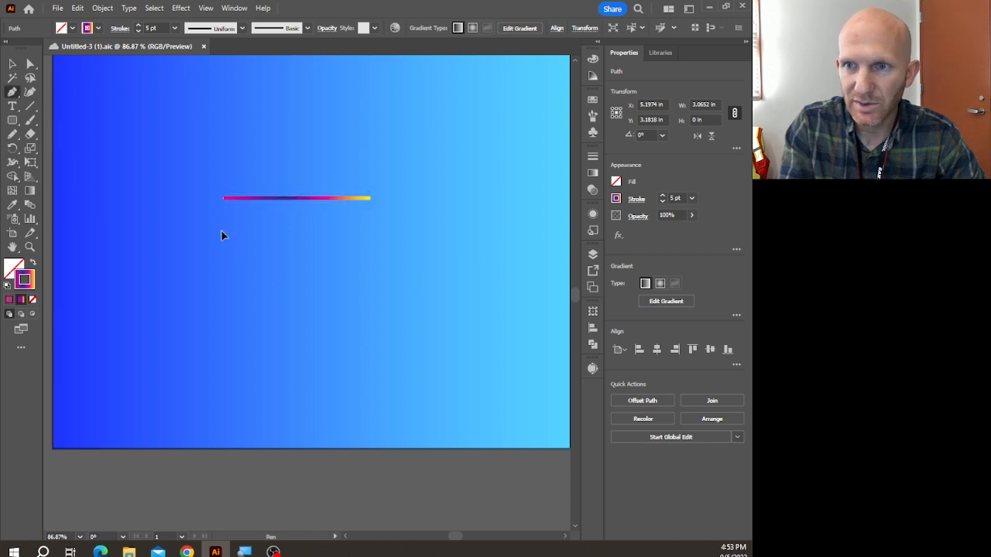
pyautogui.click(369, 231)
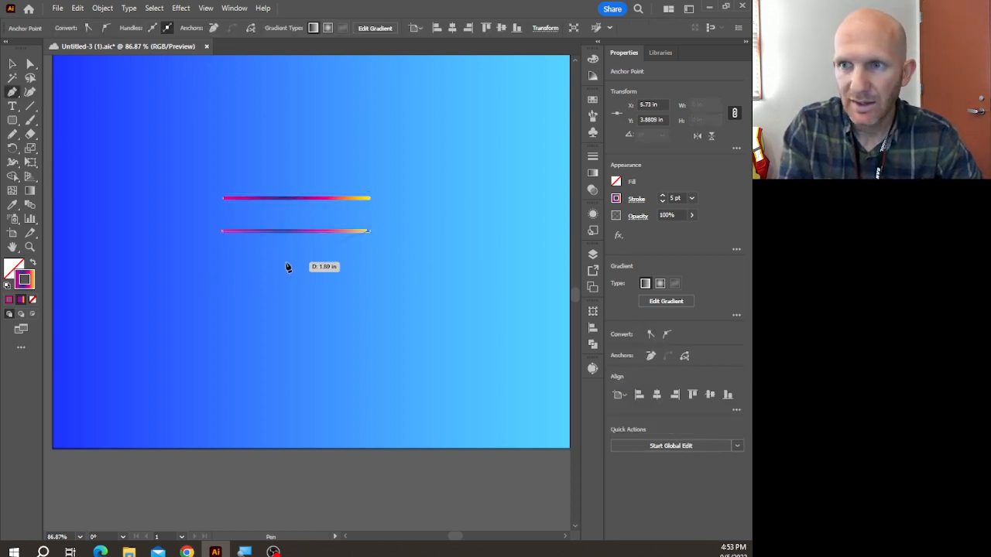
pyautogui.click(12, 65)
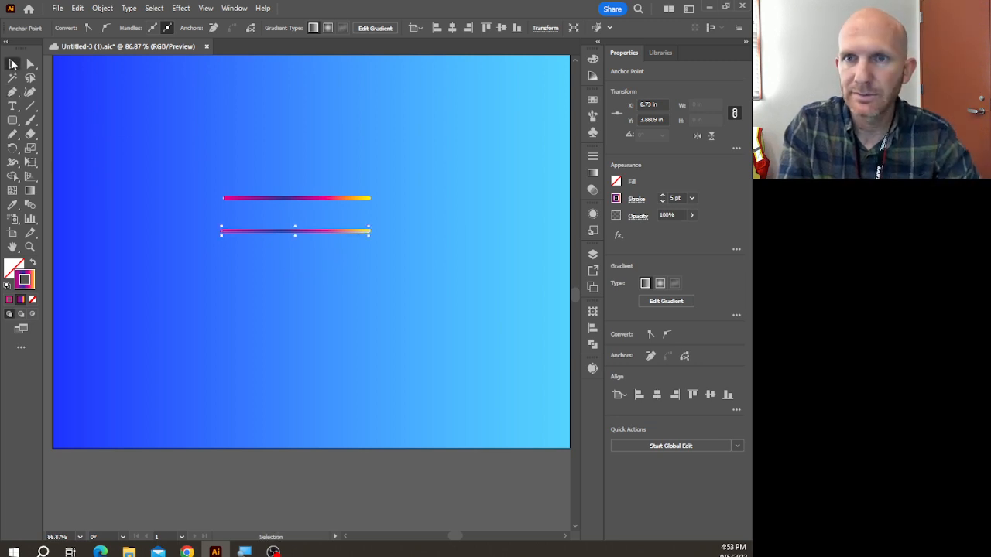
# Delete the original upper gradient line and move the new line up to its place
pyautogui.click(288, 198)
pyautogui.press('Delete')
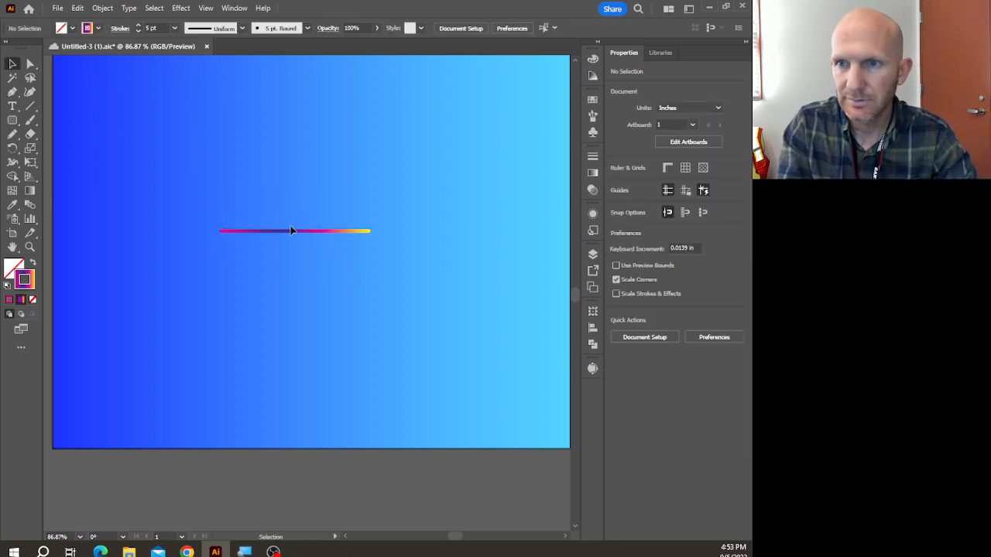
pyautogui.moveTo(289, 231); pyautogui.dragTo(284, 200)
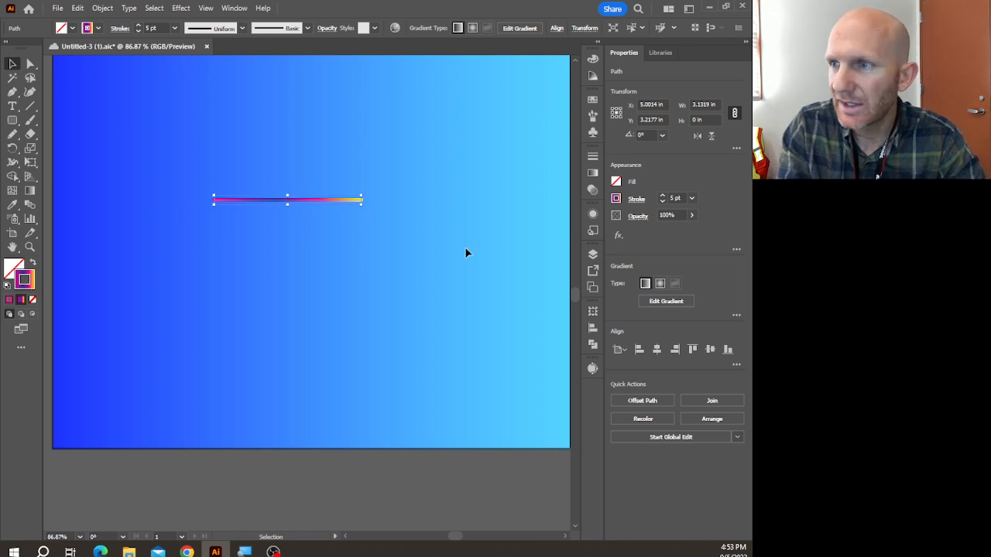
# Set the line's stroke corners to Round Join and review its linear gradient settings
pyautogui.click(593, 174)
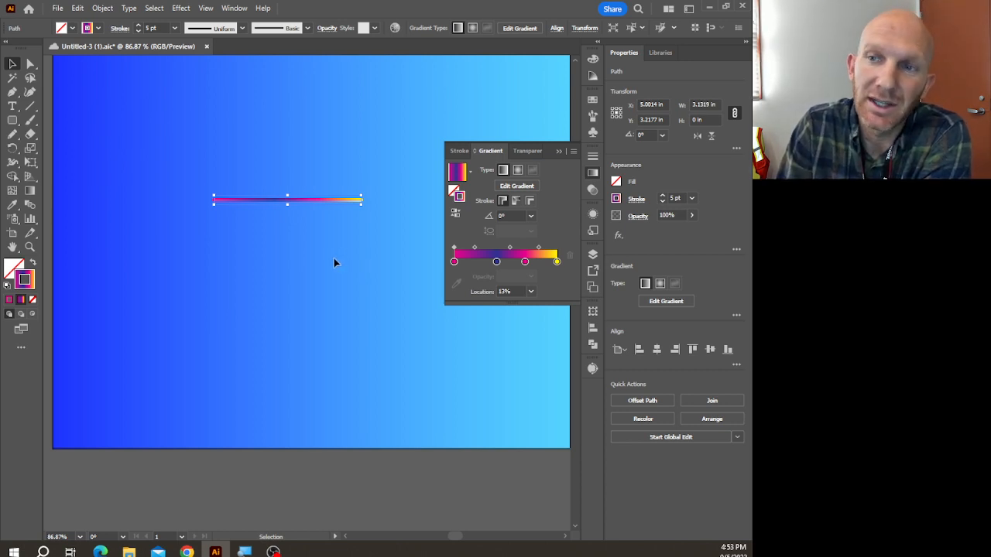
pyautogui.click(559, 151)
pyautogui.click(593, 158)
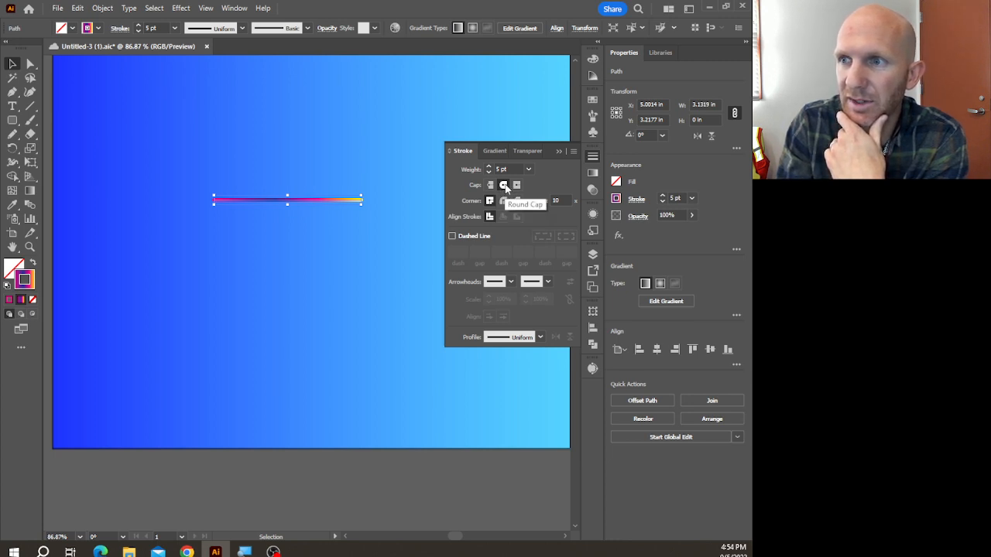
pyautogui.click(503, 202)
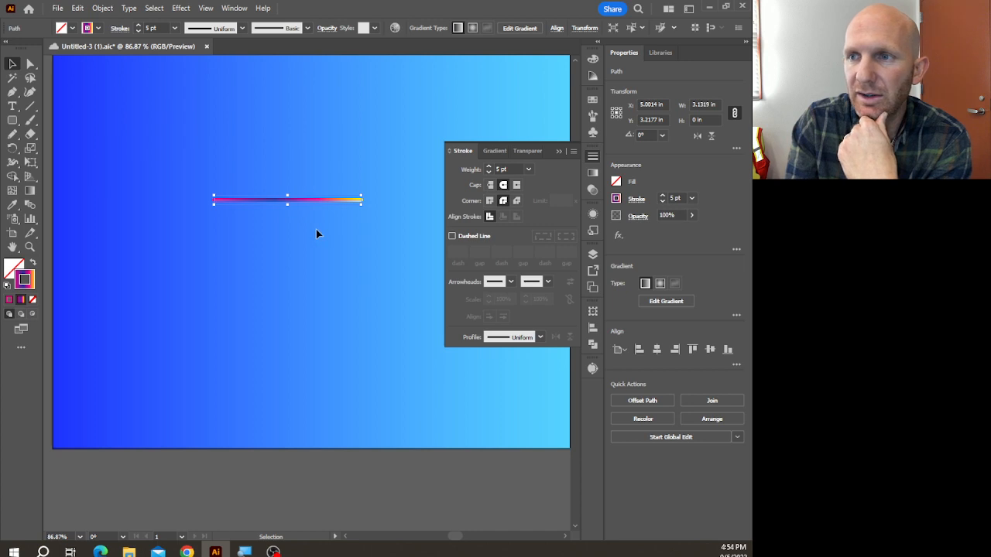
pyautogui.click(559, 152)
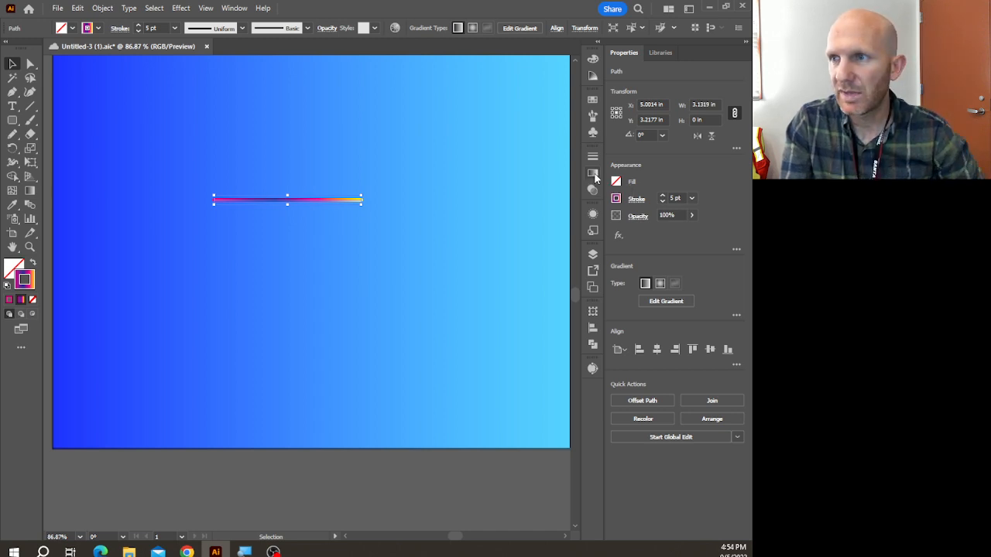
pyautogui.click(593, 176)
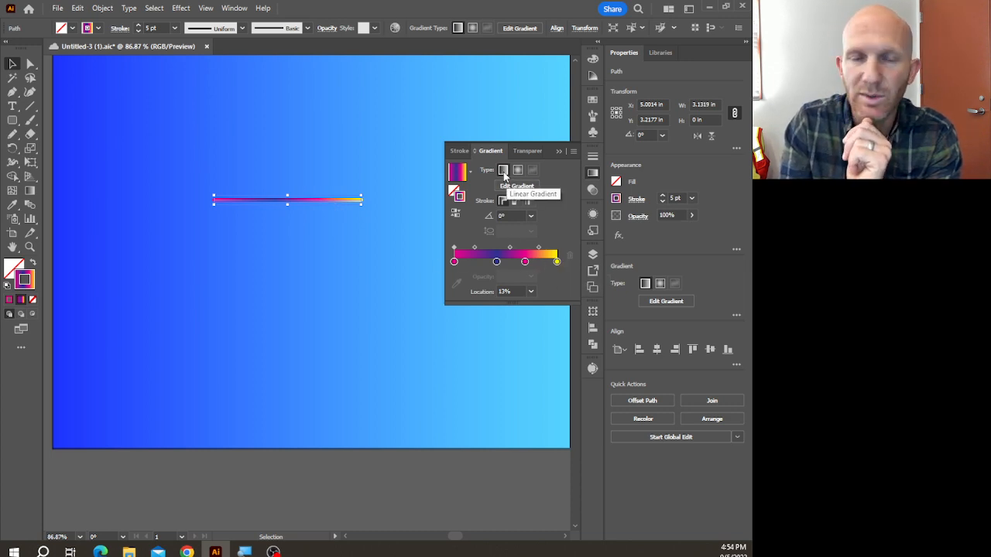
pyautogui.click(558, 151)
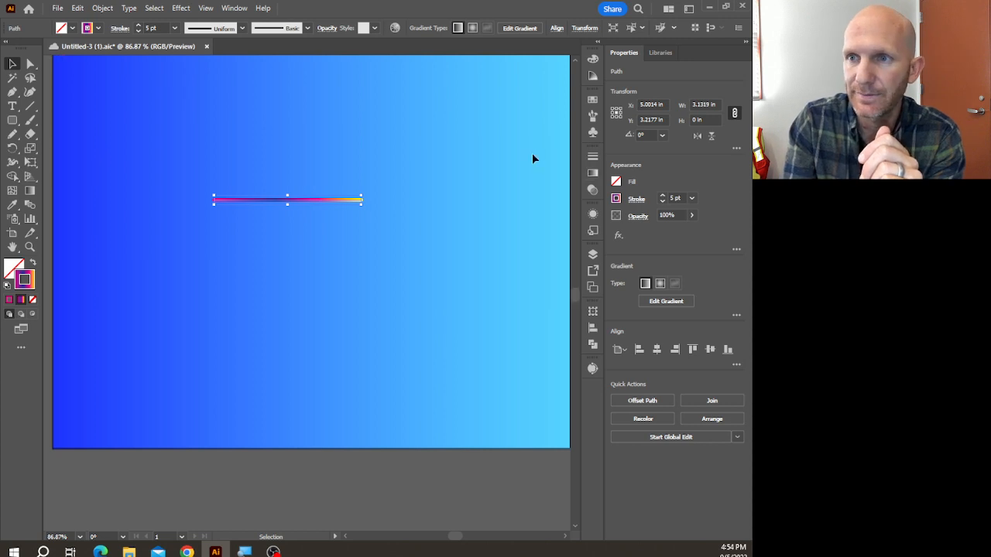
# Move the line near the artboard's left edge and shorten it to about 1.8 in
pyautogui.click(348, 182)
pyautogui.moveTo(288, 201); pyautogui.dragTo(202, 207)
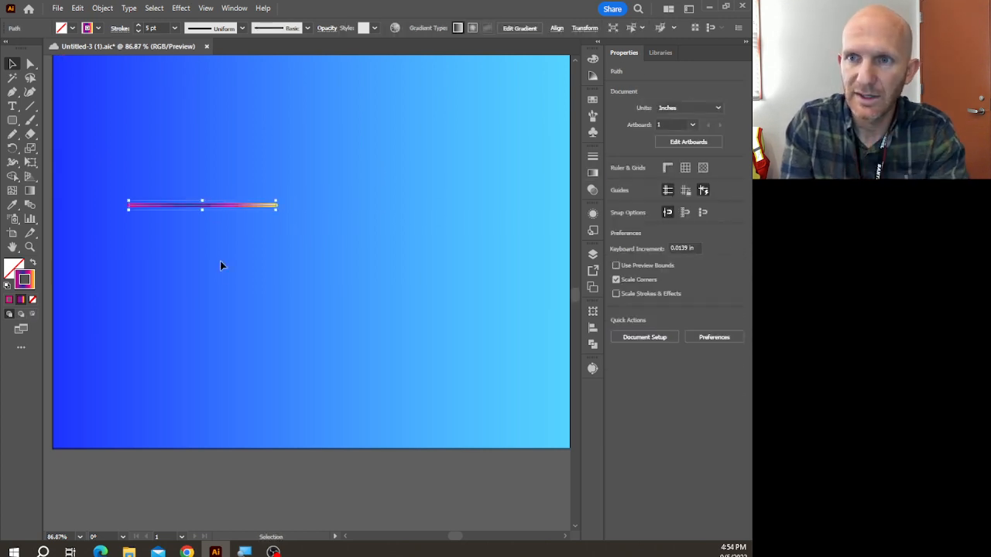
pyautogui.press('space')
pyautogui.moveTo(216, 283); pyautogui.dragTo(235, 295)
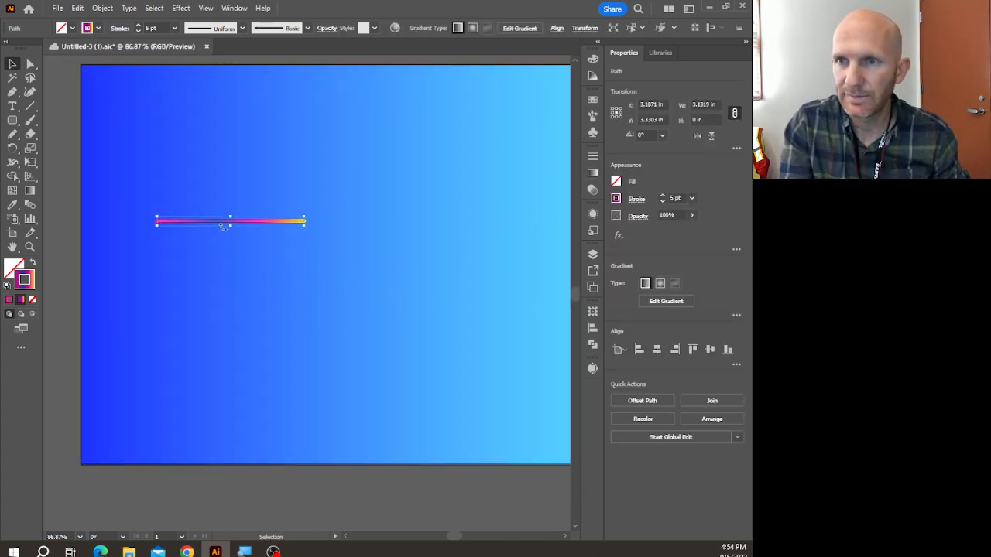
pyautogui.moveTo(221, 225); pyautogui.dragTo(182, 258)
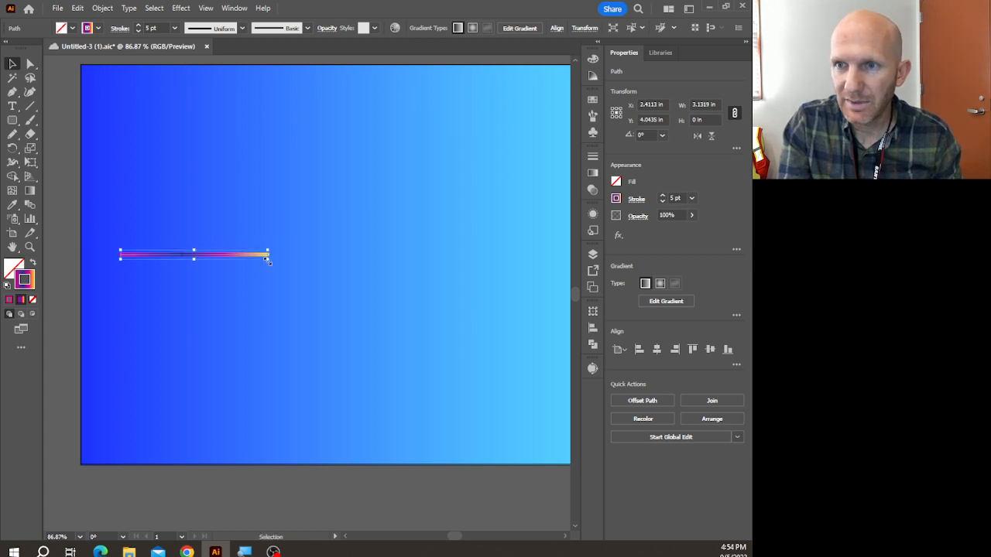
pyautogui.moveTo(267, 260); pyautogui.dragTo(163, 248)
pyautogui.click(246, 277)
# Reduce the short line's stroke weight to 2 pt and deselect it
pyautogui.click(590, 159)
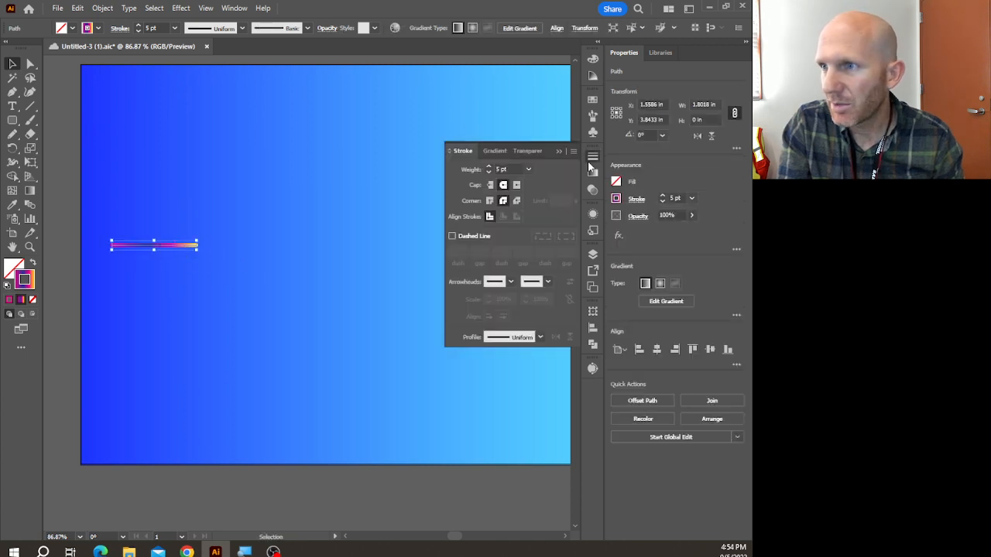
pyautogui.click(488, 173)
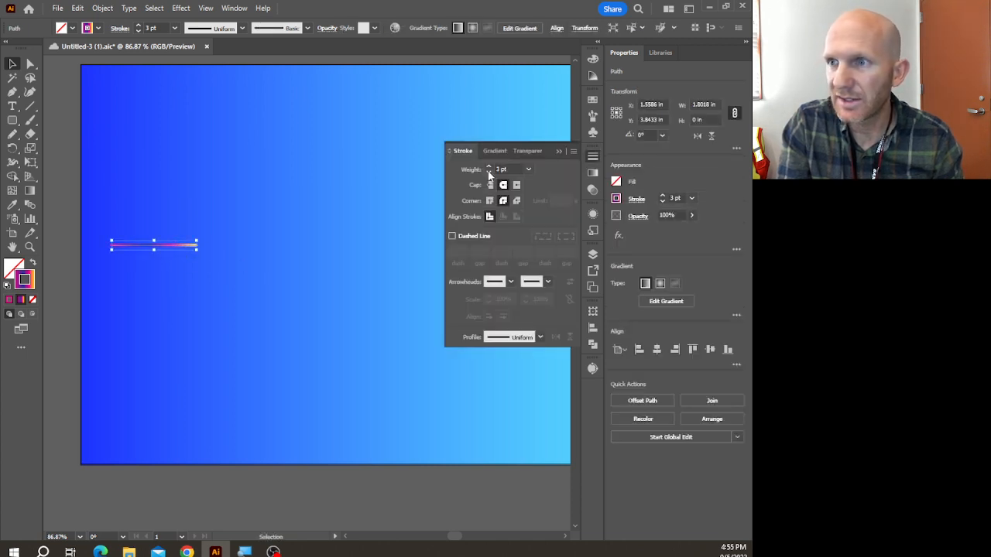
pyautogui.click(488, 173)
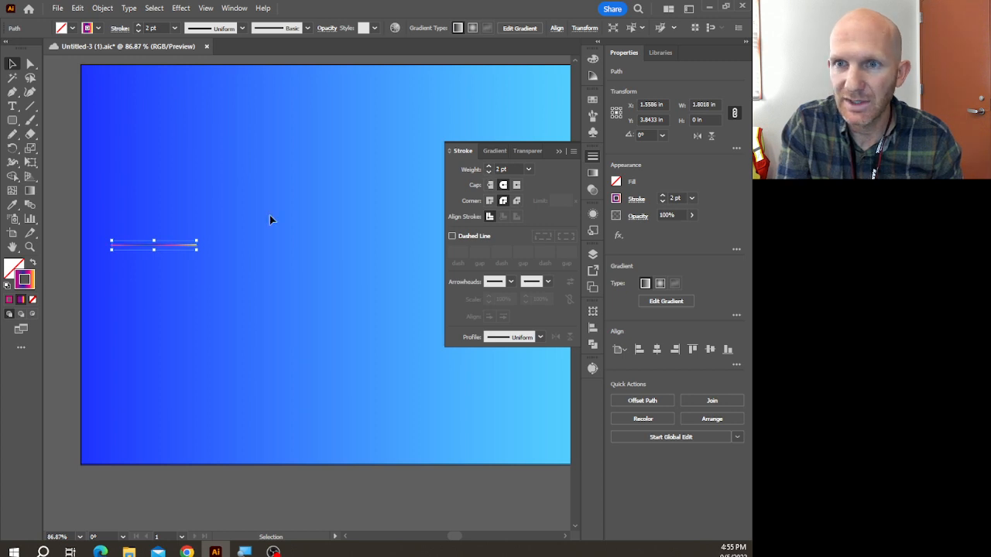
pyautogui.click(240, 273)
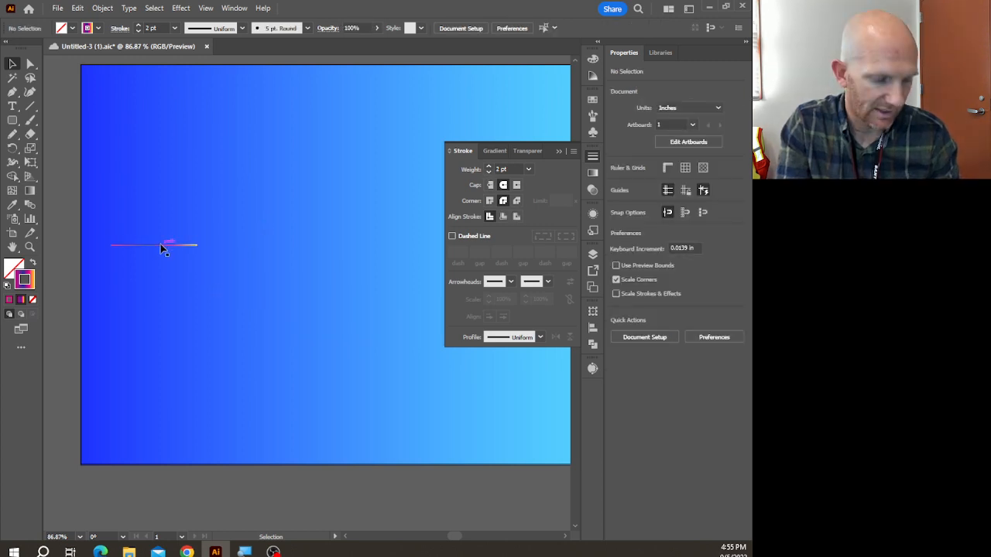
pyautogui.scroll(3, 162, 247)
pyautogui.scroll(-2, 162, 248)
pyautogui.press('space')
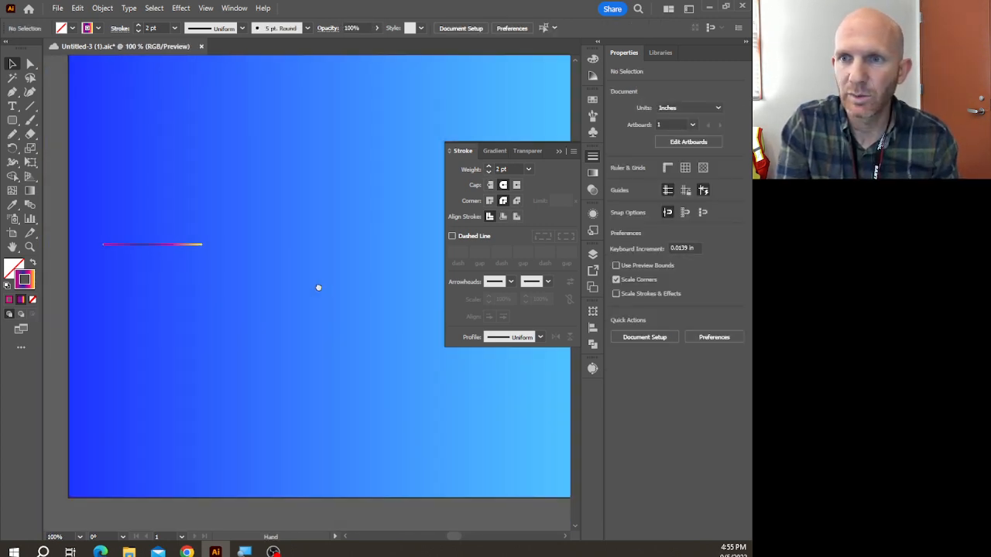
pyautogui.moveTo(318, 287); pyautogui.dragTo(289, 338)
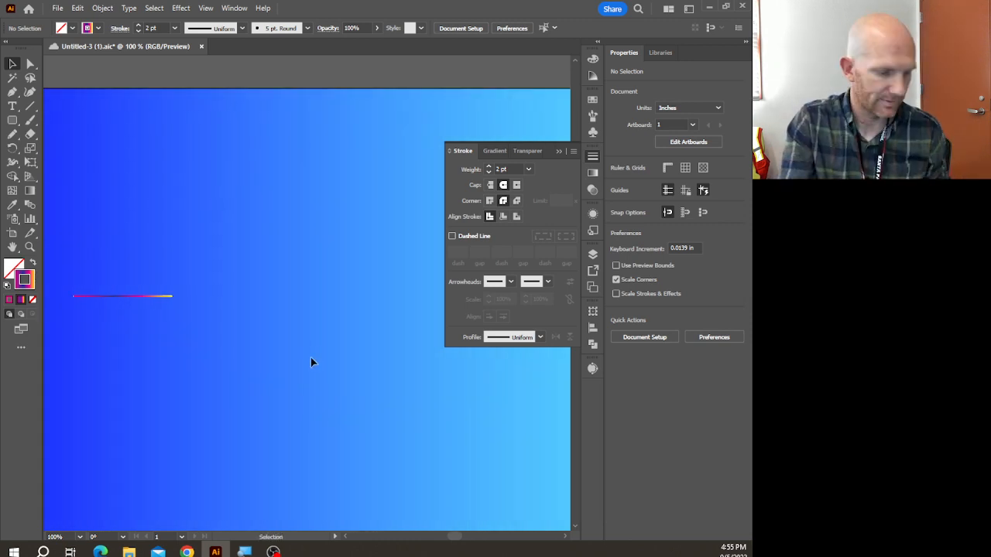
pyautogui.scroll(-2, 276, 346)
pyautogui.press('space')
pyautogui.moveTo(354, 376); pyautogui.dragTo(276, 341)
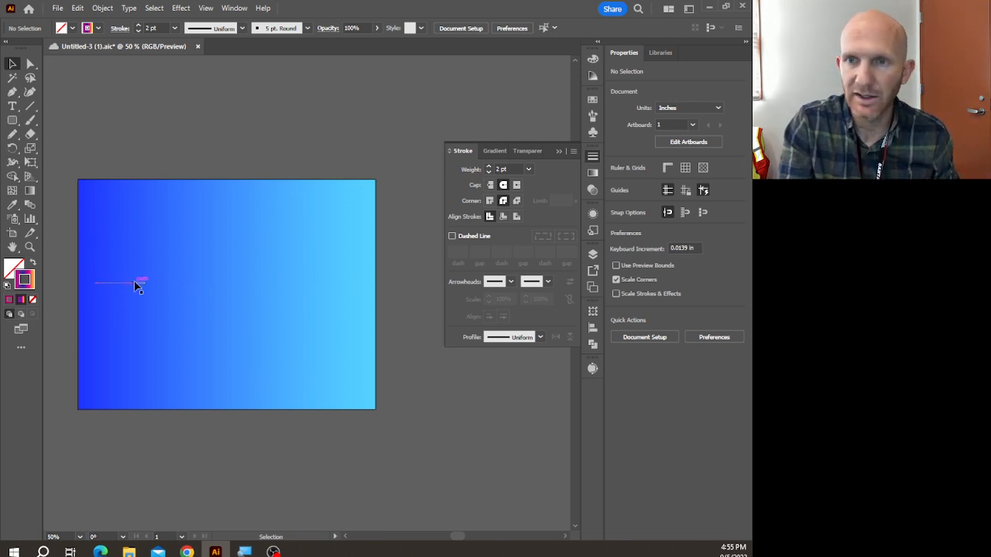
pyautogui.scroll(2, 122, 290)
pyautogui.press('space')
pyautogui.moveTo(261, 322); pyautogui.dragTo(266, 296)
pyautogui.click(159, 260)
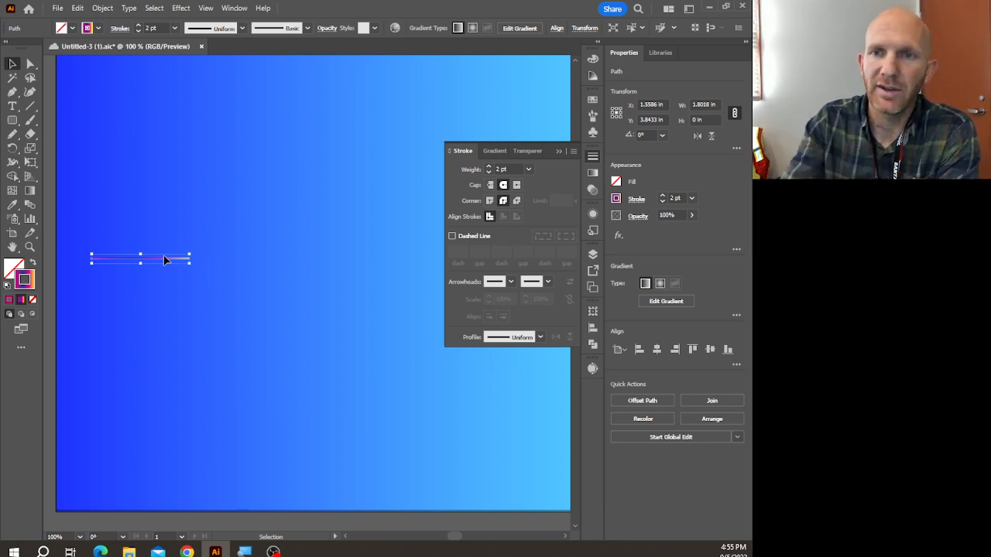
pyautogui.click(171, 250)
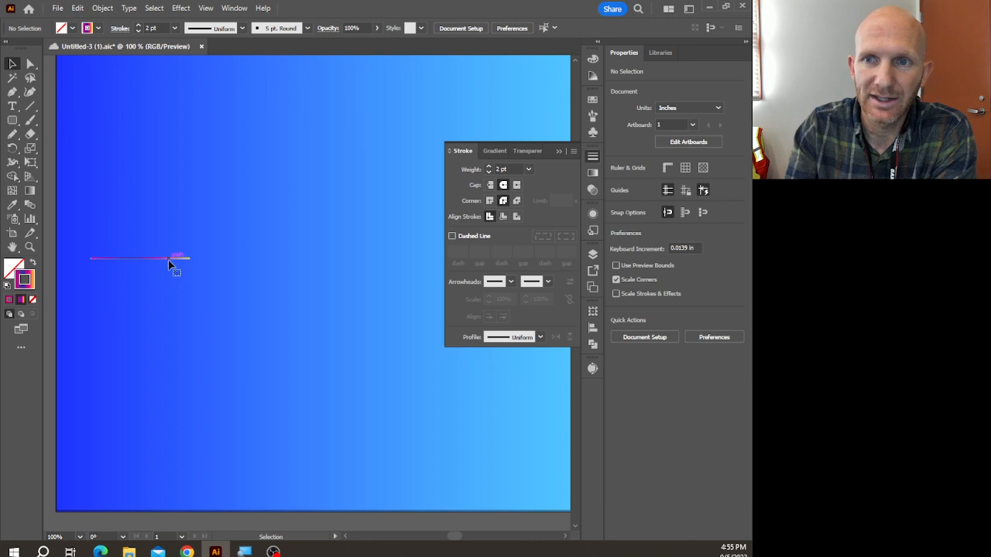
pyautogui.click(168, 260)
pyautogui.click(193, 202)
# Apply a Zig Zag effect to the line with an absolute size of 0.04 in, 4 ridges per segment and smooth points
pyautogui.click(165, 259)
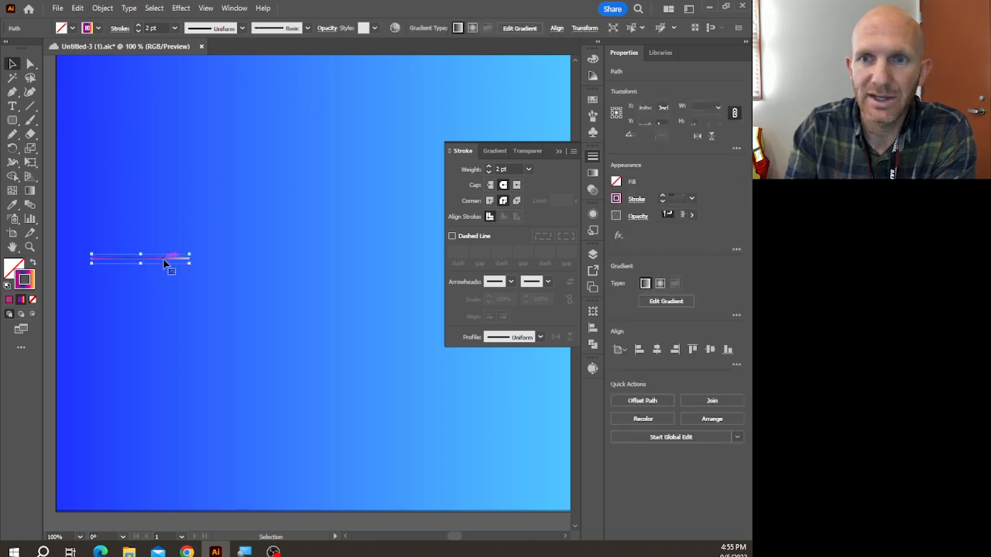
pyautogui.click(189, 8)
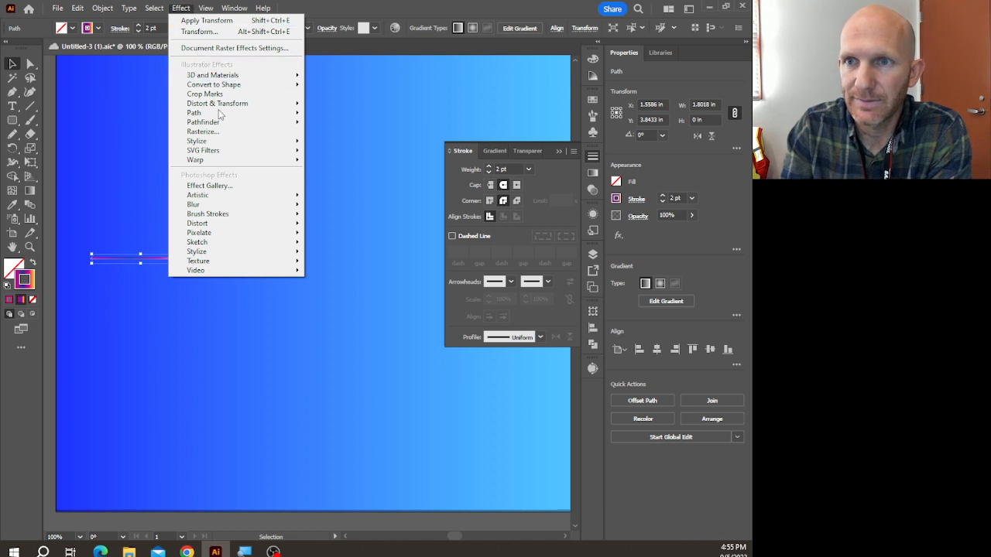
pyautogui.moveTo(244, 161)
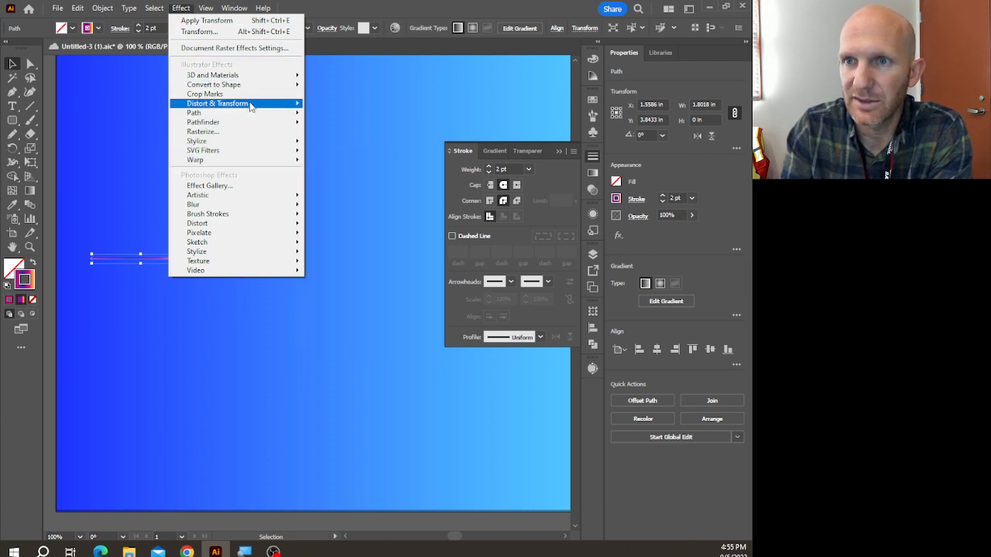
pyautogui.moveTo(250, 105)
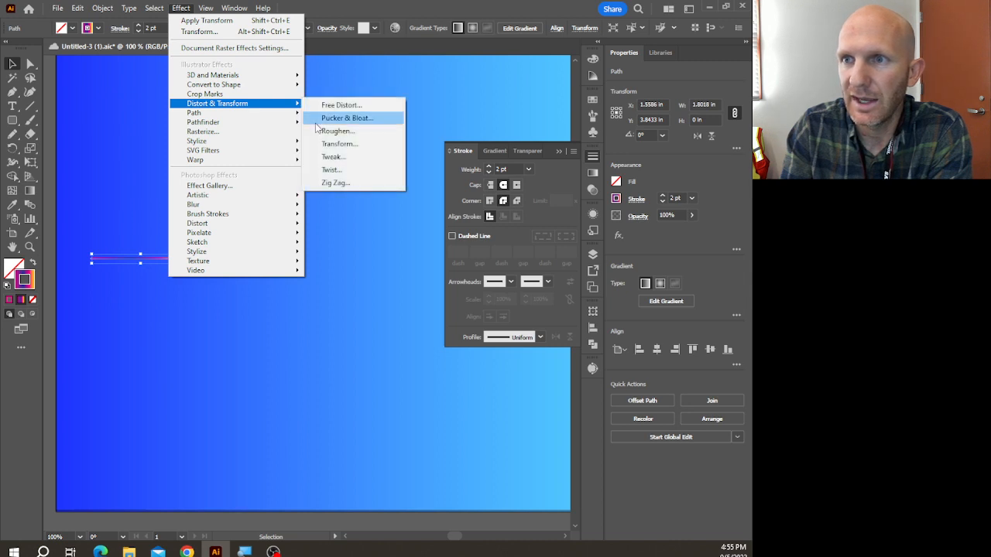
pyautogui.click(343, 182)
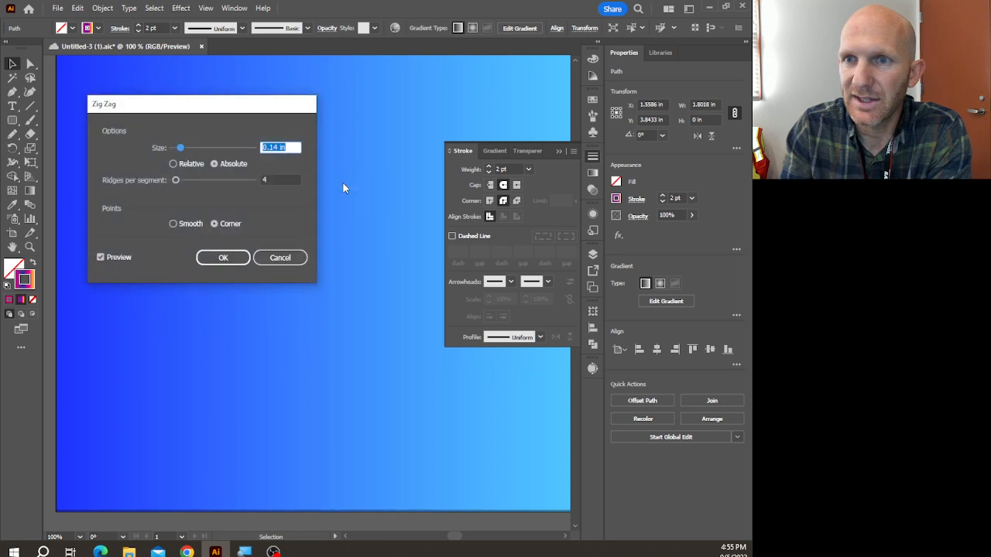
pyautogui.moveTo(202, 106); pyautogui.dragTo(359, 129)
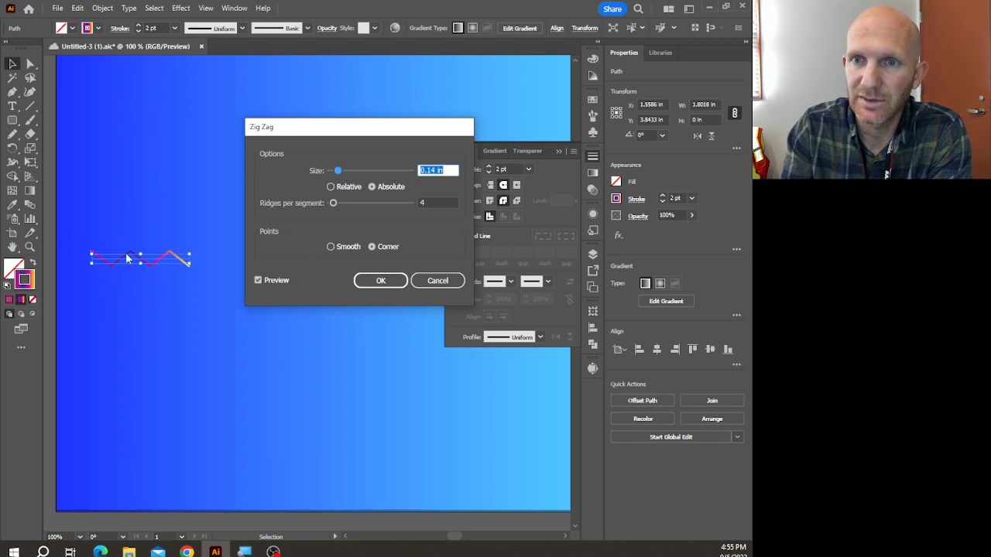
pyautogui.click(331, 247)
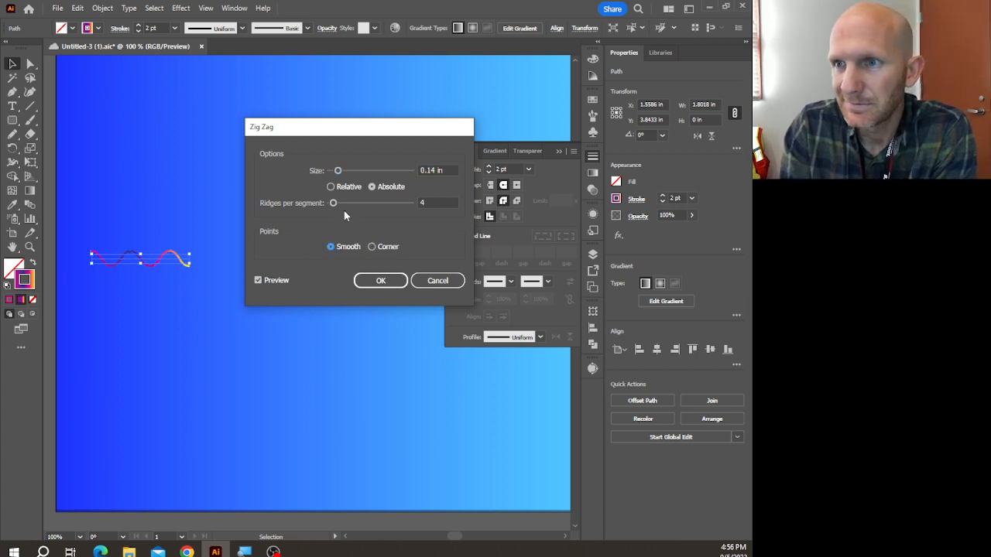
pyautogui.moveTo(338, 171); pyautogui.dragTo(334, 173)
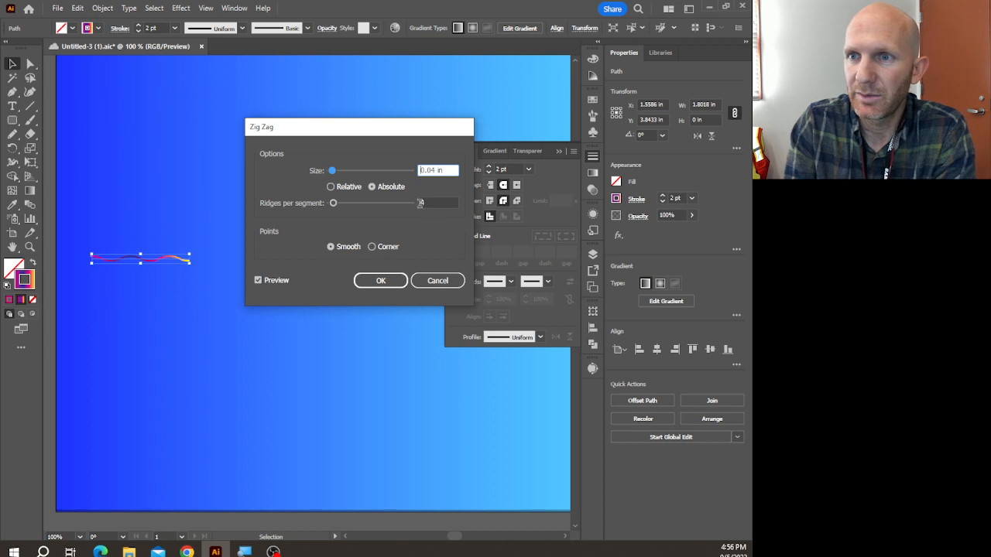
pyautogui.click(380, 281)
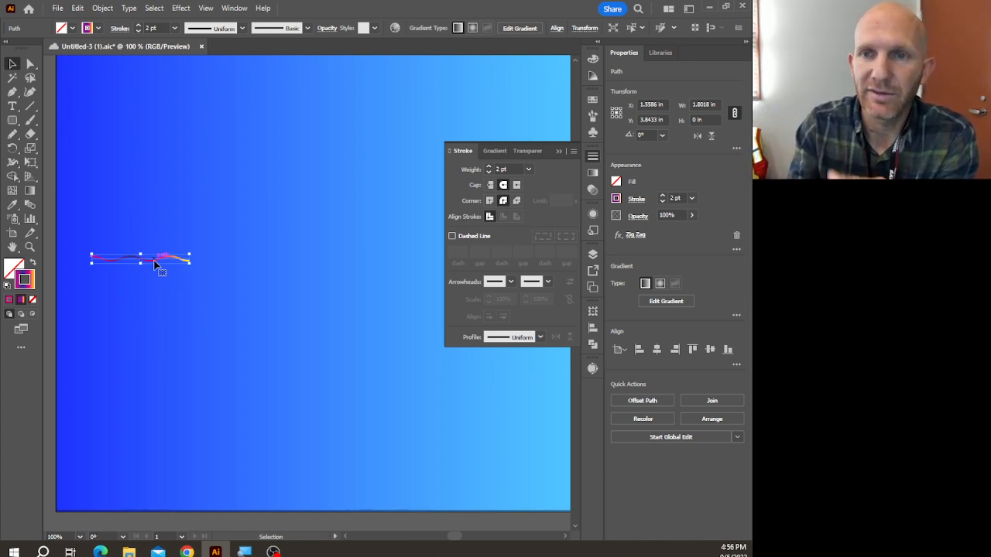
# Apply a Transform effect to the wavy line with a 30° rotation angle and 5 copies, and deselect it
pyautogui.click(185, 9)
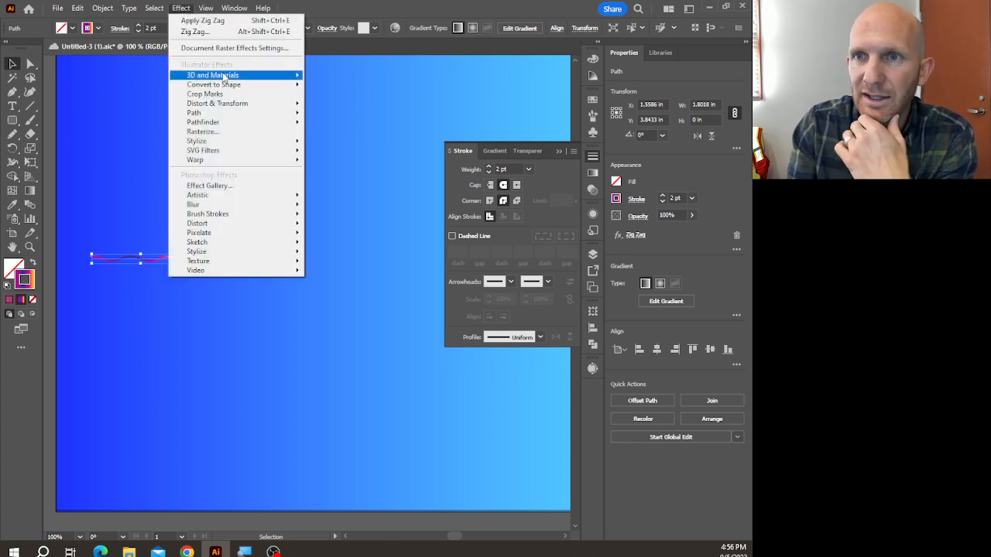
pyautogui.moveTo(237, 104)
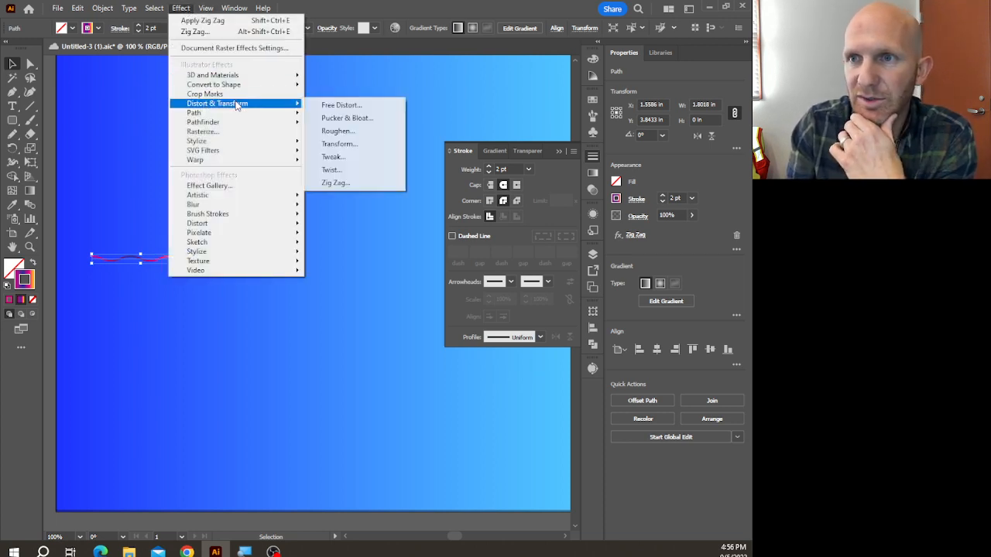
pyautogui.click(362, 145)
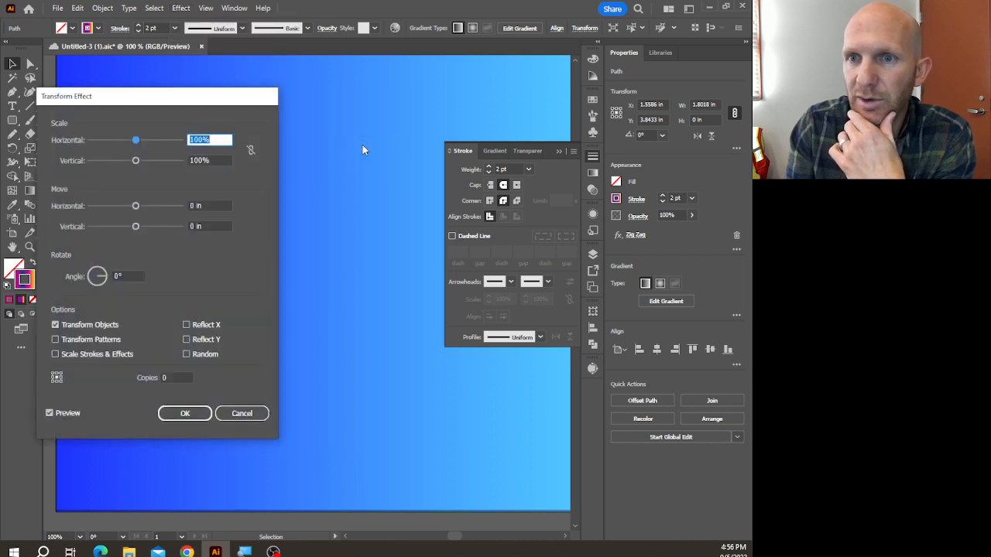
pyautogui.moveTo(182, 99); pyautogui.dragTo(323, 73)
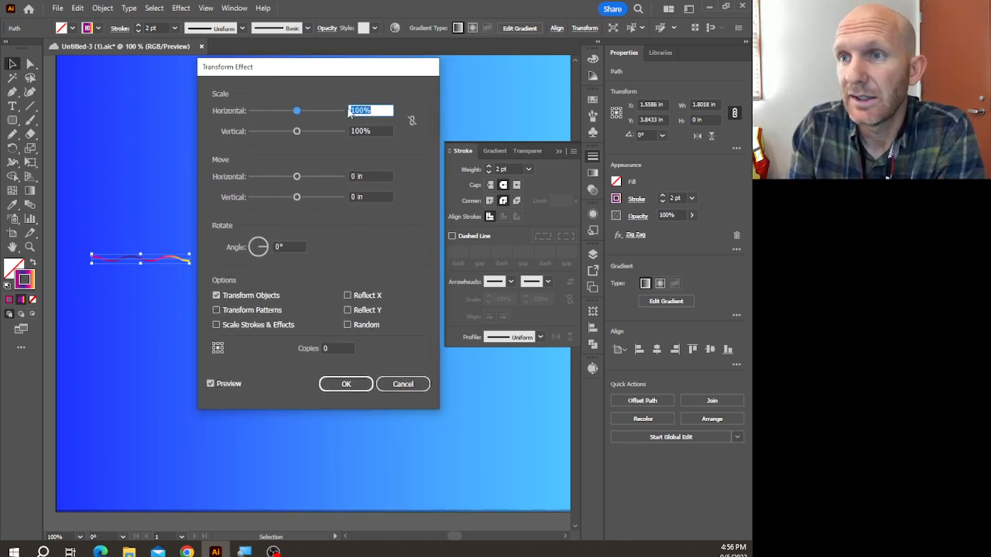
pyautogui.click(290, 245)
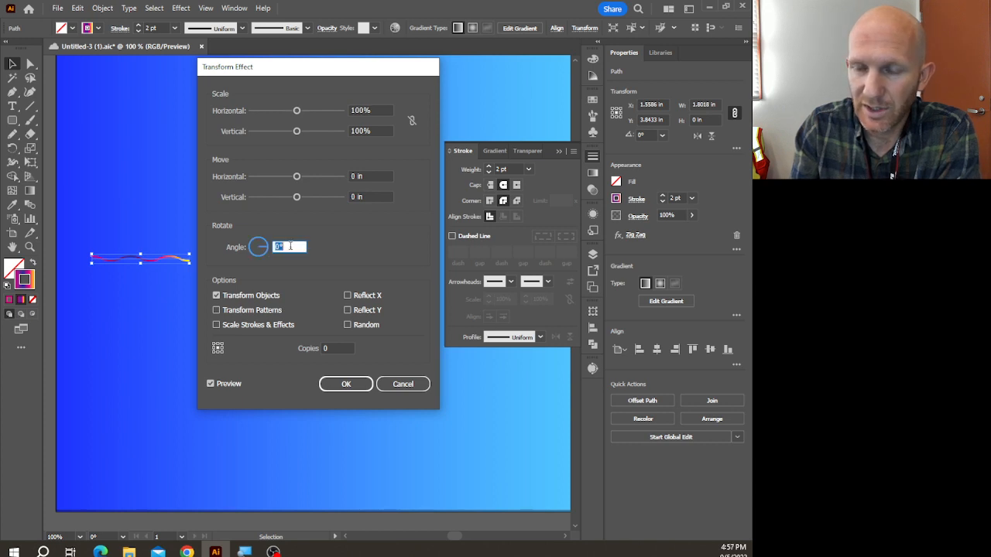
pyautogui.write('30')
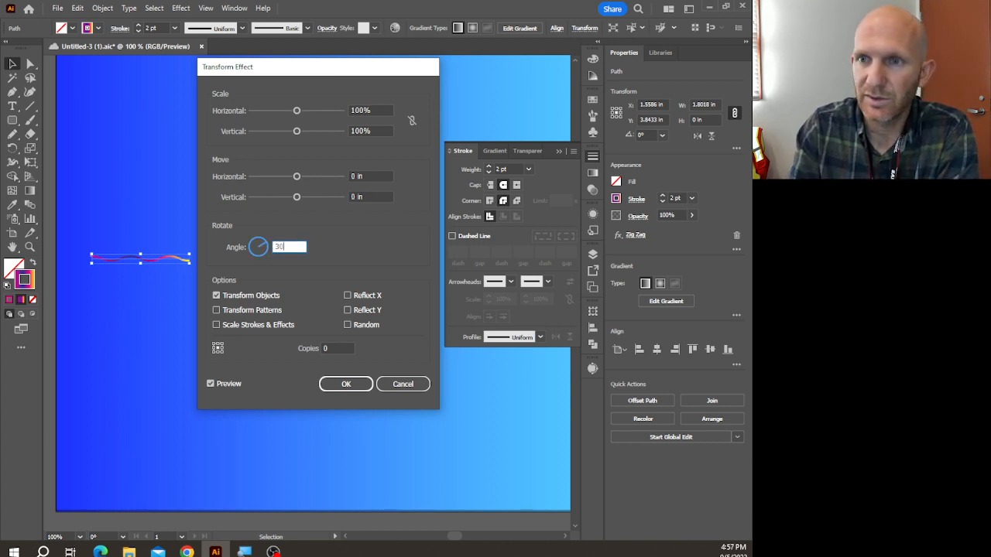
pyautogui.click(335, 348)
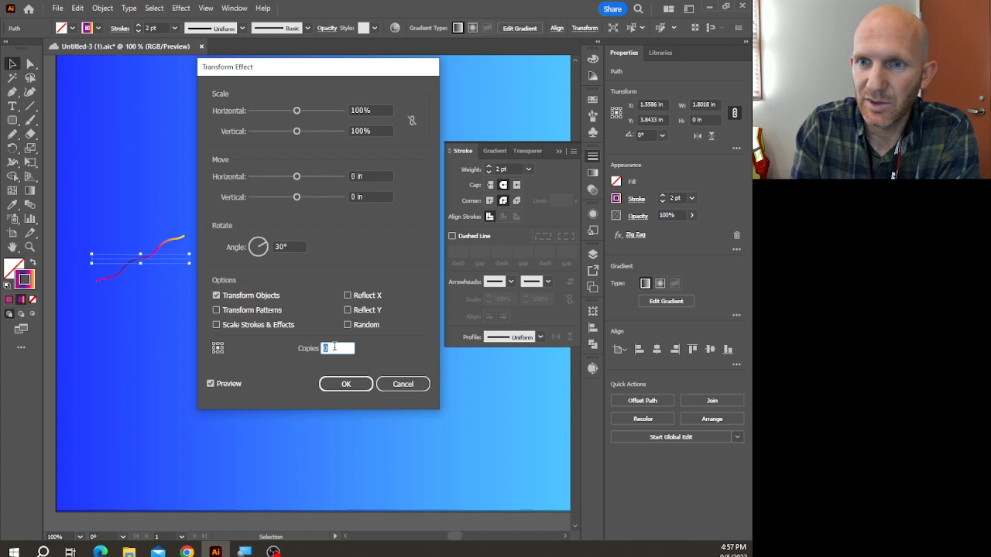
pyautogui.write('5')
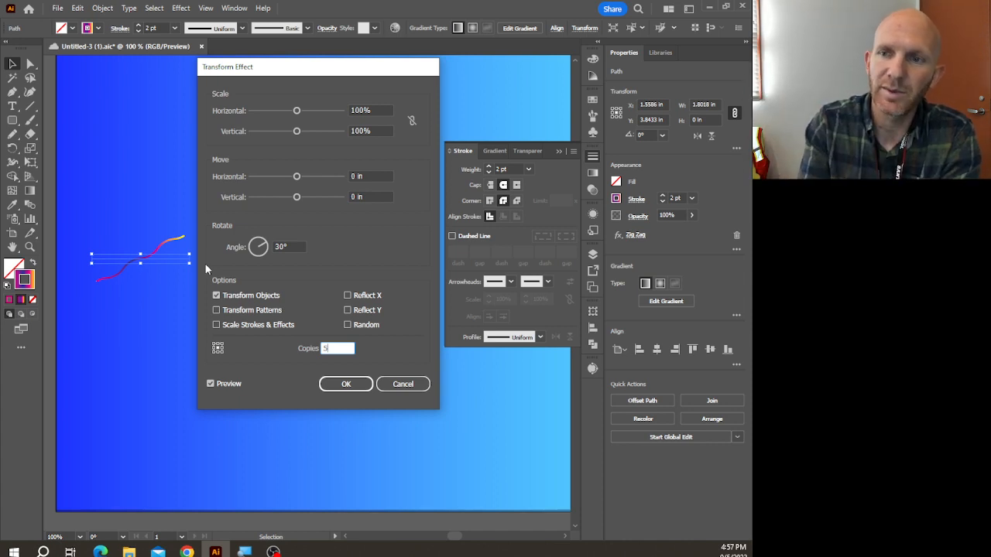
pyautogui.click(345, 385)
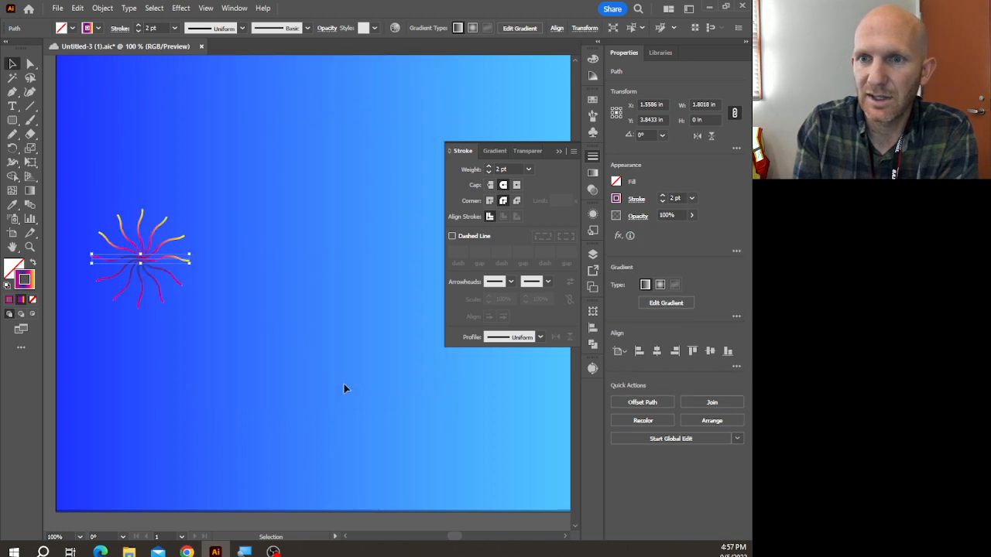
pyautogui.click(227, 267)
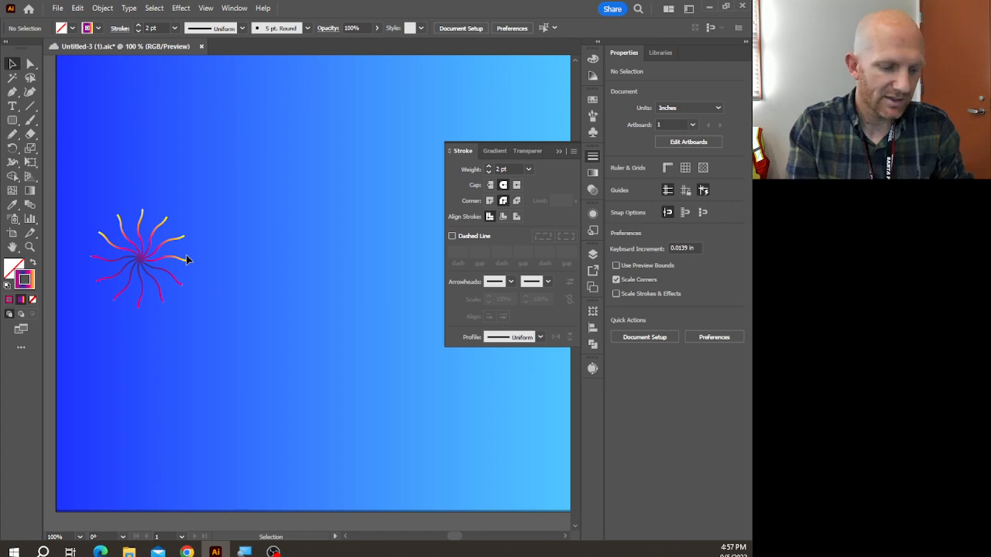
# Inspect the burst's underlying path in Outline view and return to the normal preview
pyautogui.press('a')
pyautogui.hotkey('ctrl', 'y')
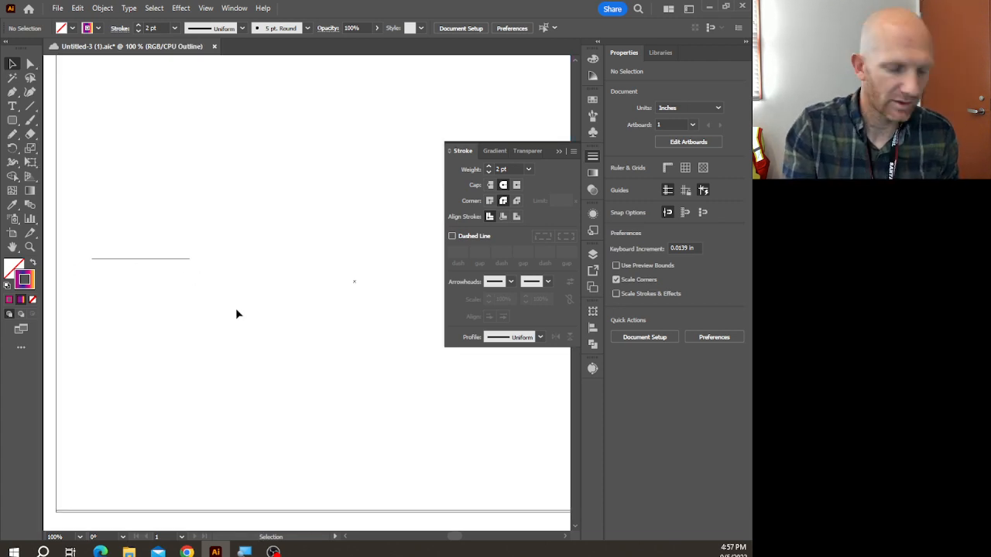
pyautogui.press('ctrl')
pyautogui.hotkey('ctrl', 'y')
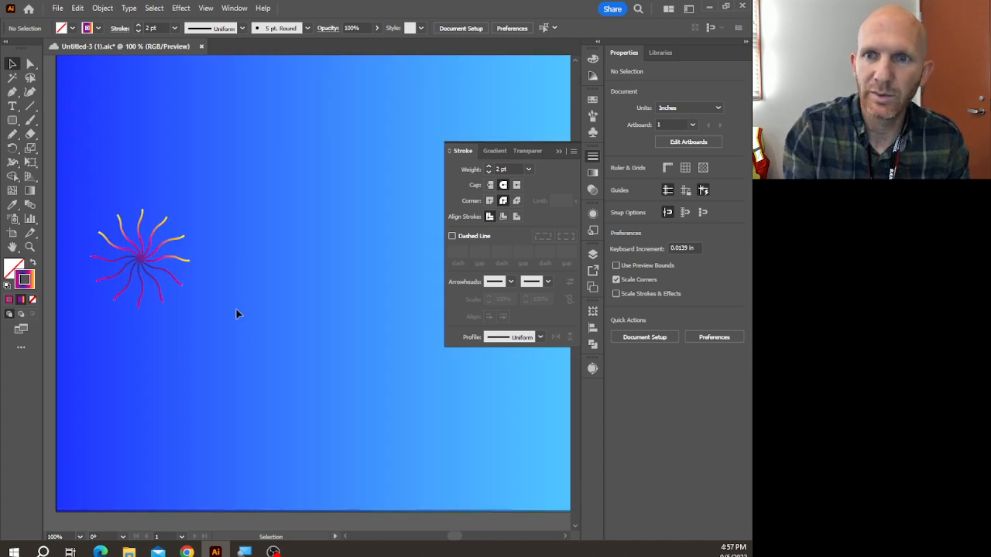
# Increase the burst's stroke weight to 3 pt and deselect it
pyautogui.click(185, 256)
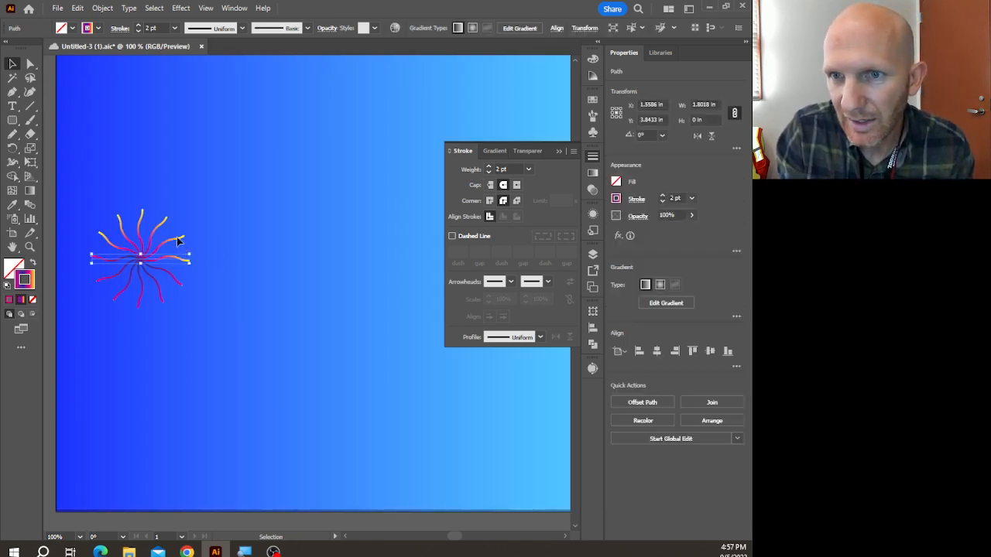
pyautogui.click(487, 166)
pyautogui.click(234, 274)
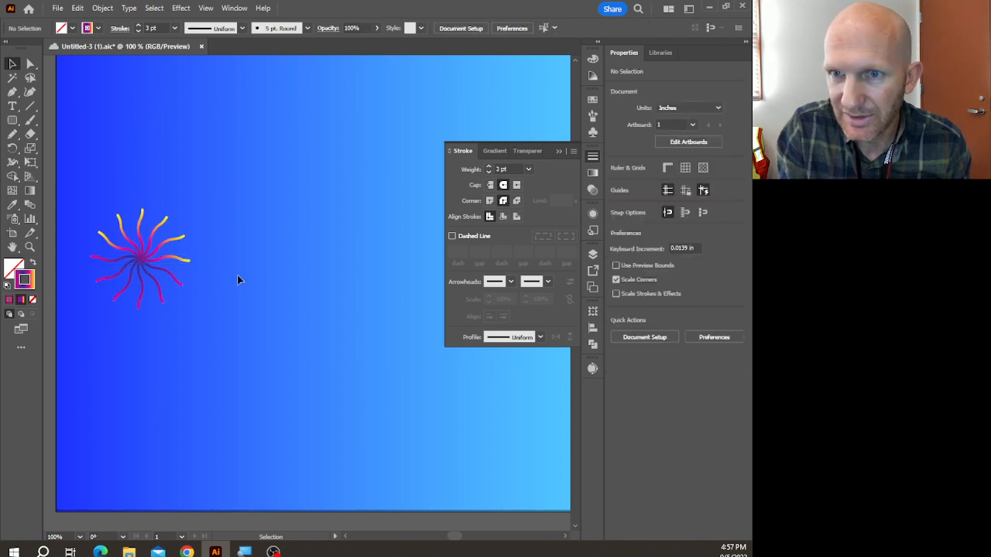
# Shrink the burst near the artboard's left edge to about 0.9 in wide and deselect it
pyautogui.scroll(-2, 190, 267)
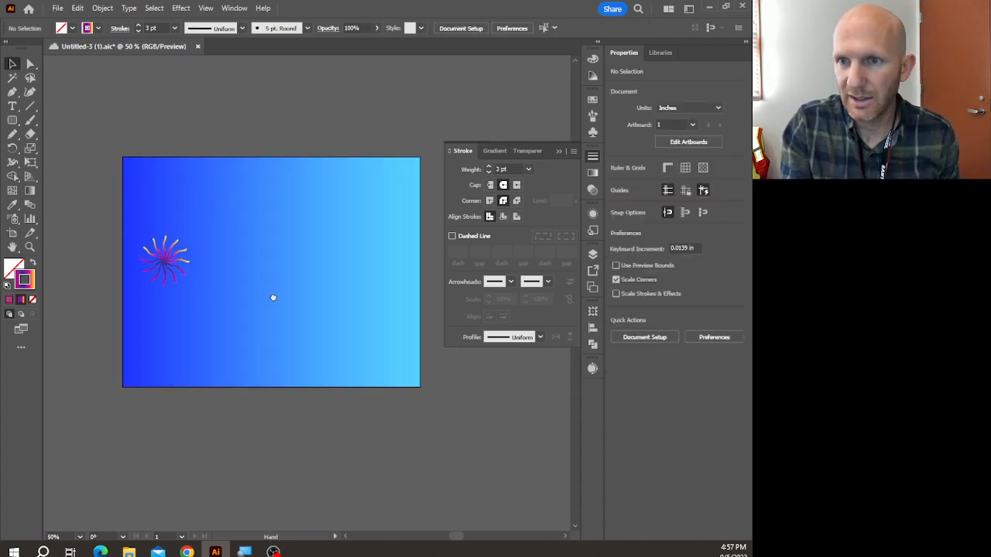
pyautogui.moveTo(273, 297); pyautogui.dragTo(218, 288)
pyautogui.click(116, 250)
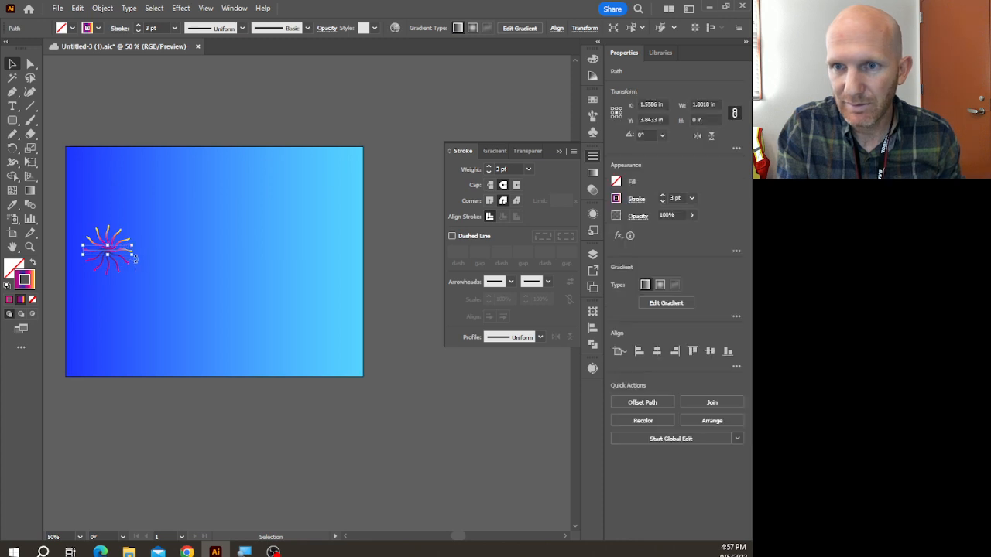
pyautogui.moveTo(133, 258); pyautogui.dragTo(110, 255)
pyautogui.click(117, 255)
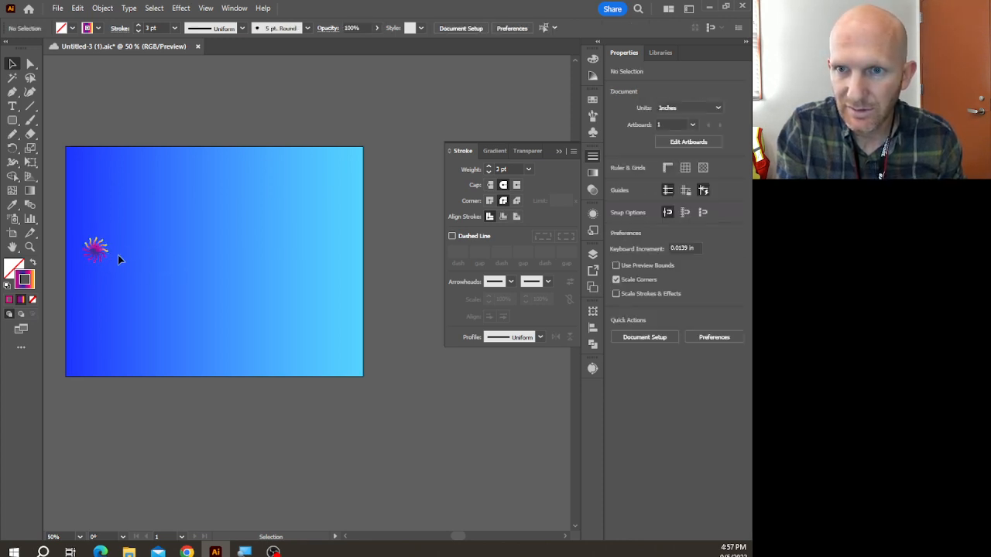
# Duplicate the small burst to the artboard's right side at the same height and deselect the copy
pyautogui.click(100, 252)
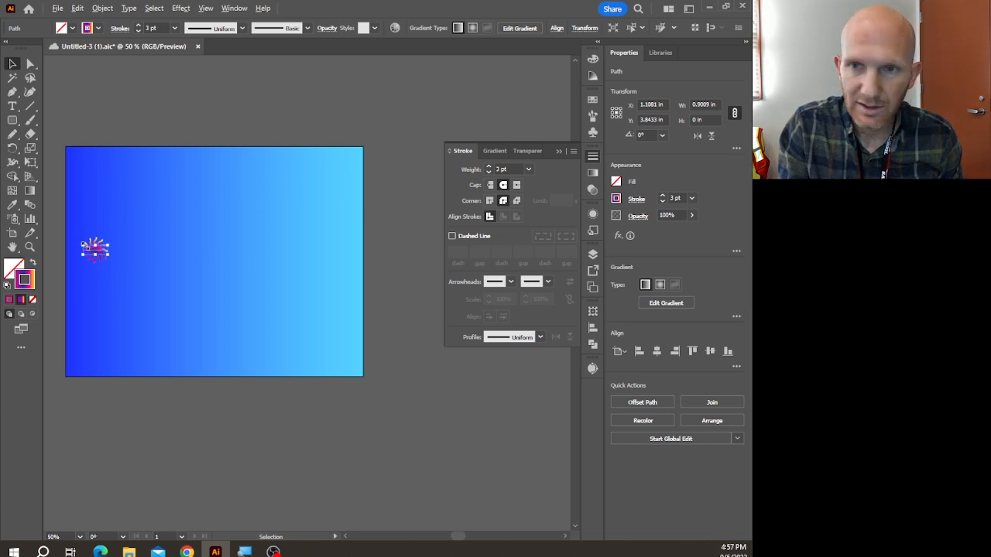
pyautogui.scroll(-1, 85, 247)
pyautogui.scroll(2, 85, 247)
pyautogui.click(152, 258)
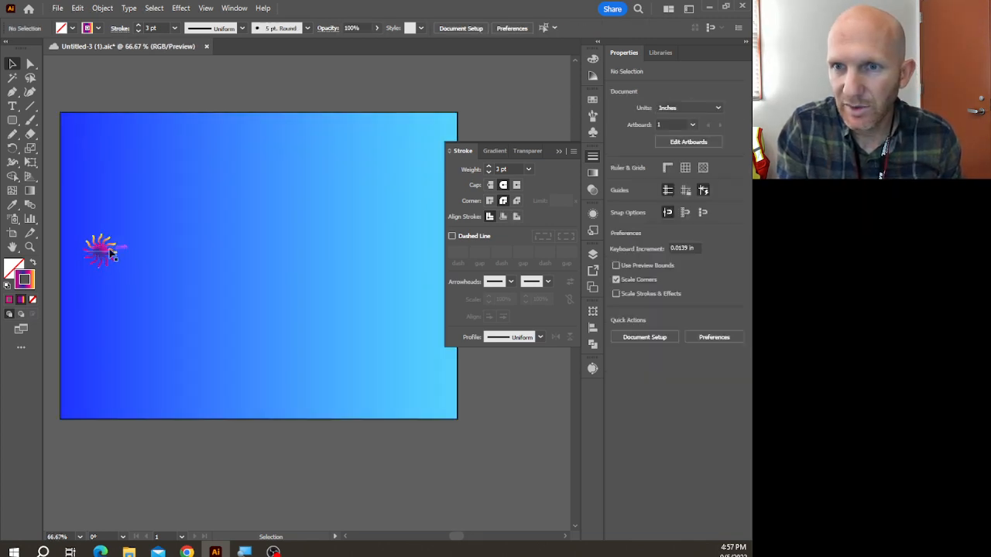
pyautogui.click(105, 253)
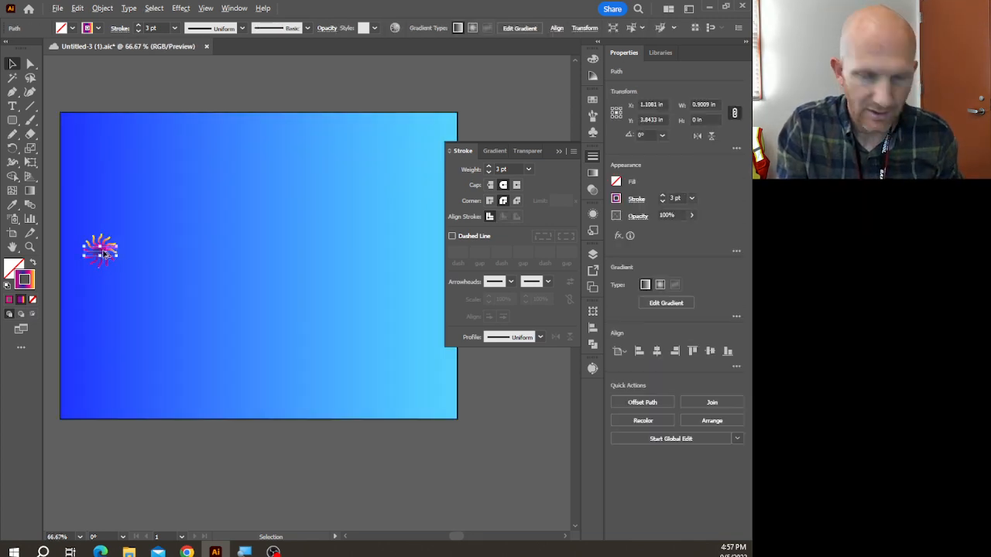
pyautogui.moveTo(104, 253); pyautogui.dragTo(408, 308)
pyautogui.click(403, 319)
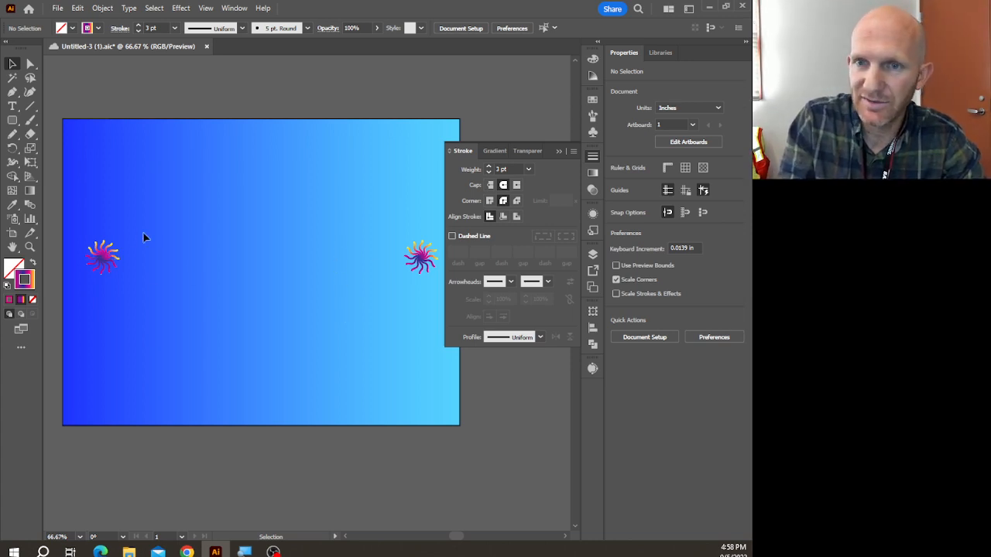
# Enlarge the burst at the artboard's right side from its center to about 2.7 in wide and reselect it
pyautogui.moveTo(398, 307); pyautogui.dragTo(250, 294)
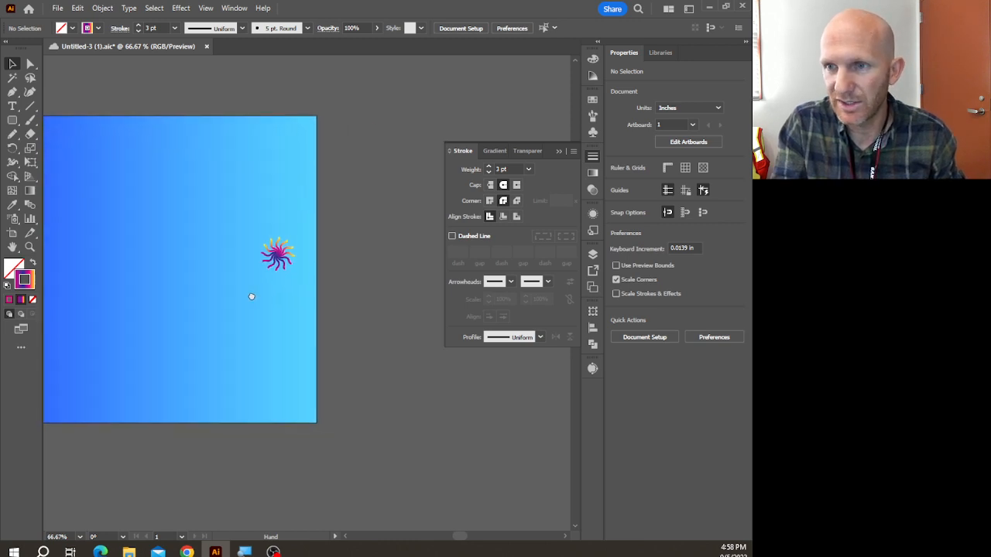
pyautogui.scroll(2, 285, 262)
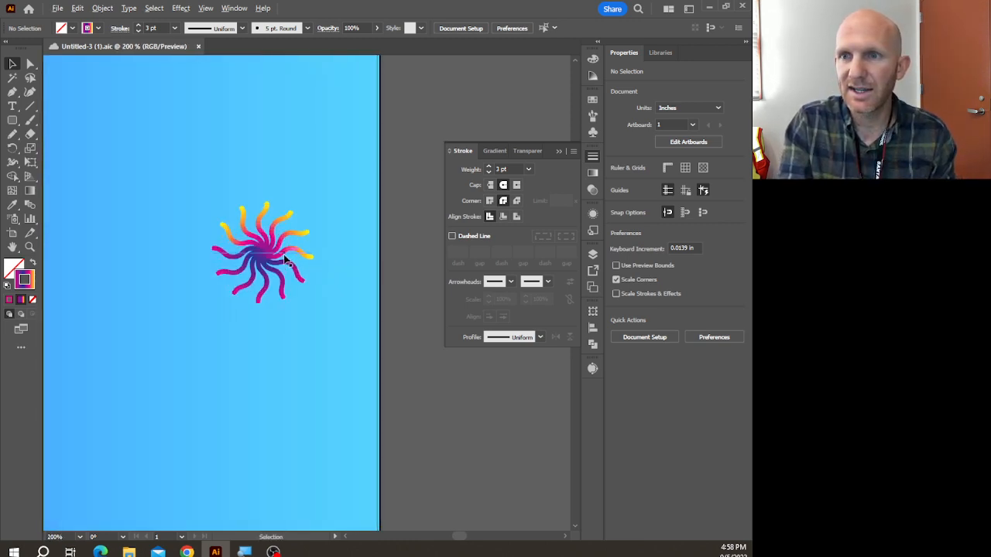
pyautogui.click(297, 255)
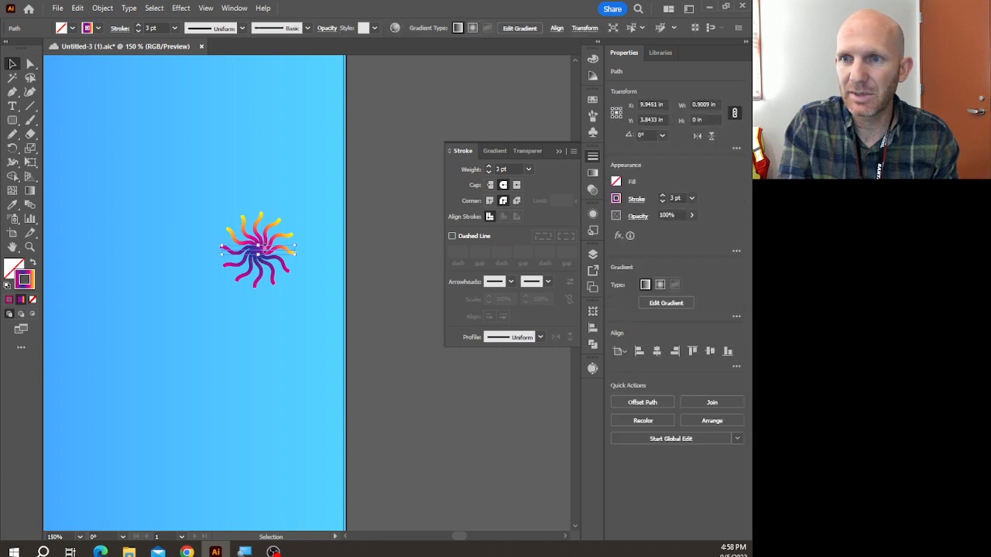
pyautogui.moveTo(296, 255); pyautogui.dragTo(371, 319)
pyautogui.click(306, 373)
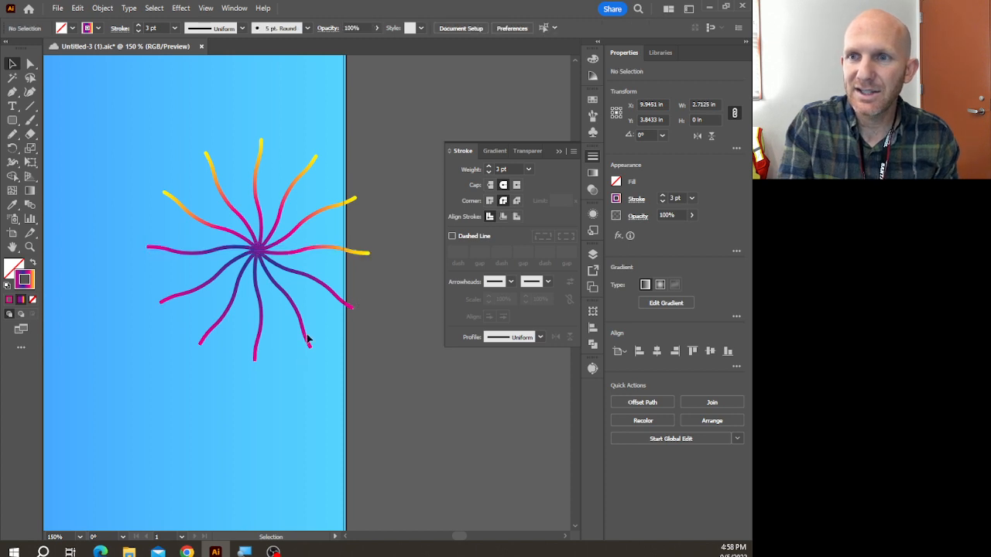
pyautogui.scroll(-4, 259, 311)
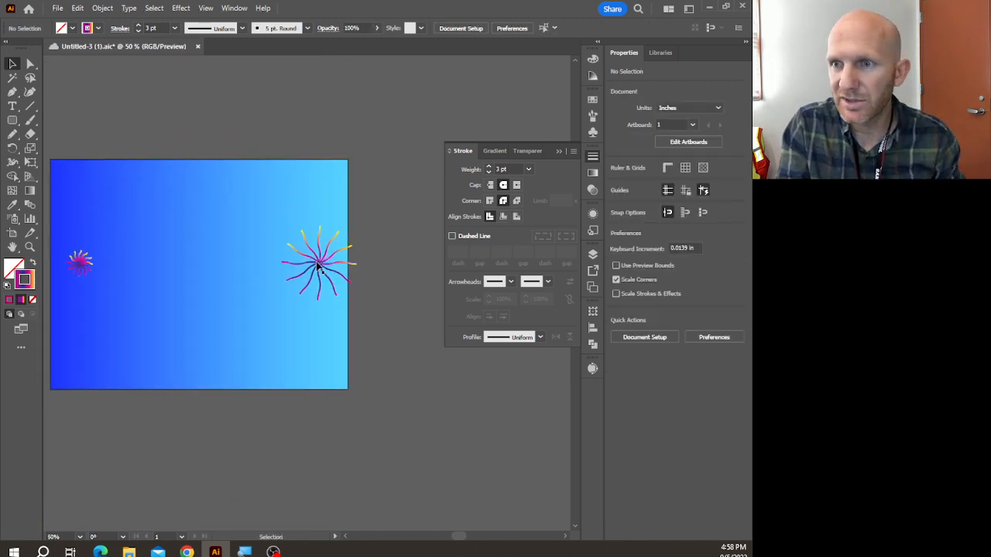
pyautogui.click(317, 266)
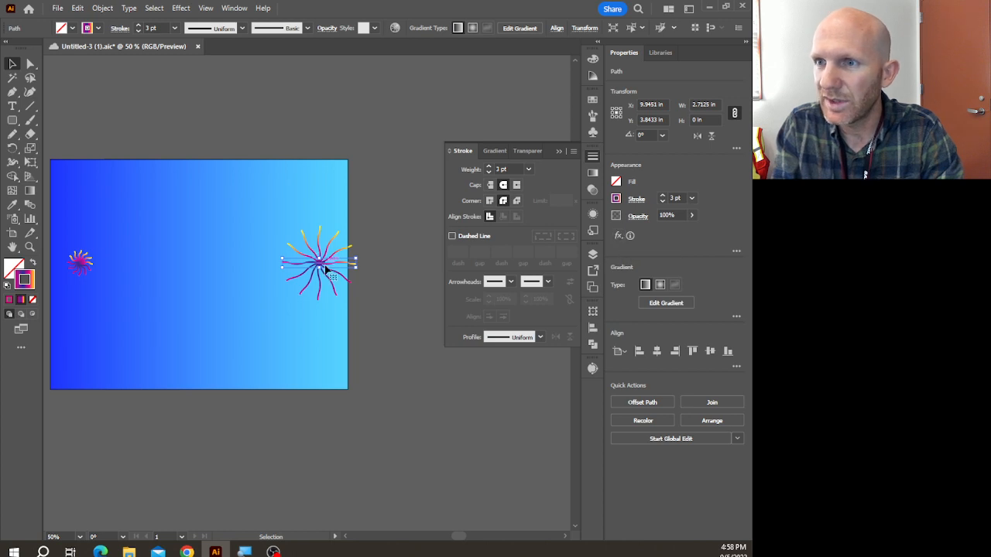
pyautogui.click(617, 236)
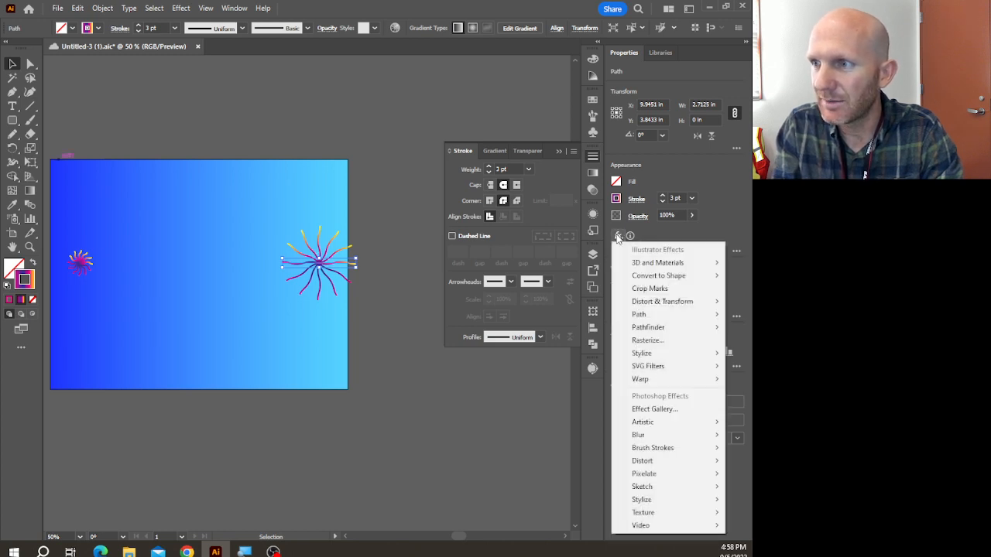
pyautogui.click(618, 238)
pyautogui.click(618, 238)
pyautogui.click(618, 238)
pyautogui.click(618, 238)
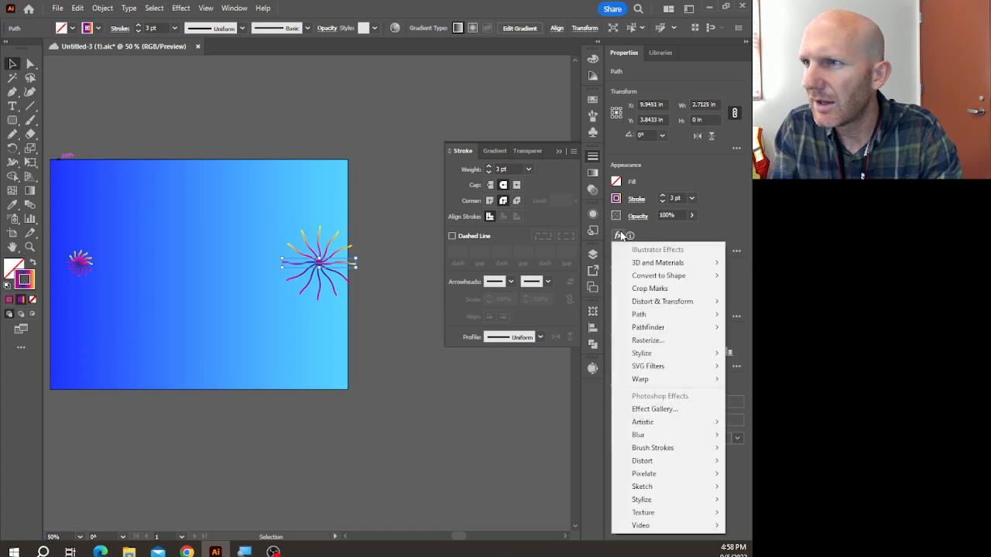
pyautogui.click(627, 55)
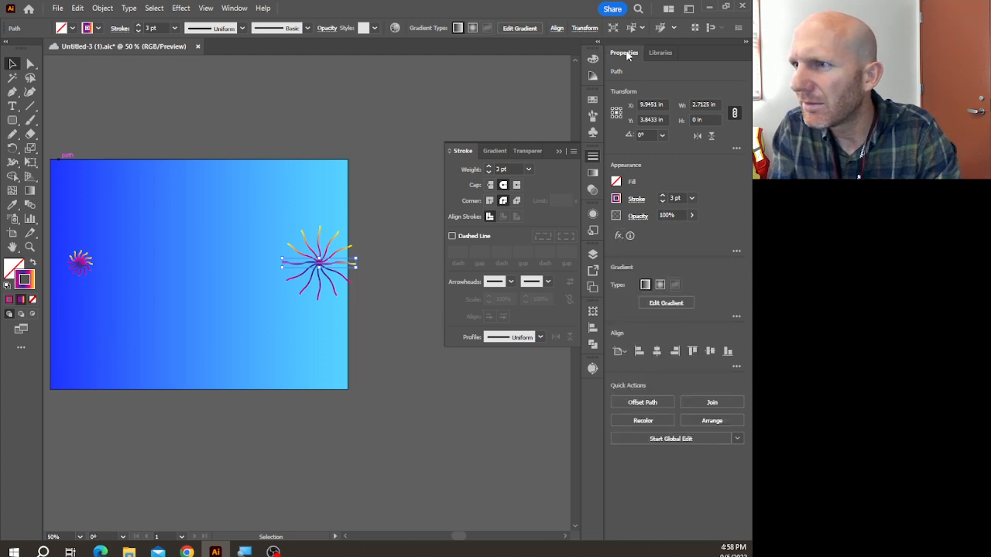
pyautogui.click(620, 238)
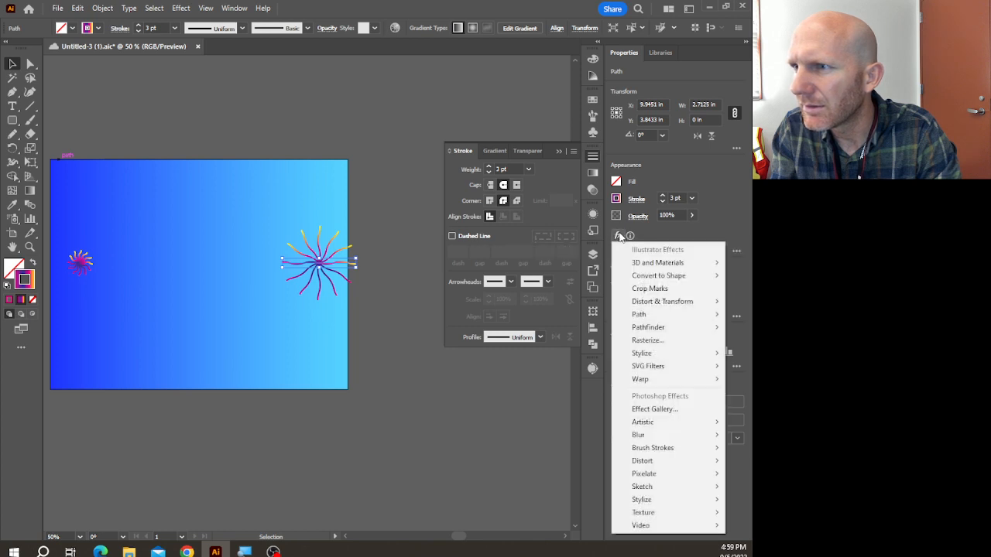
pyautogui.click(618, 238)
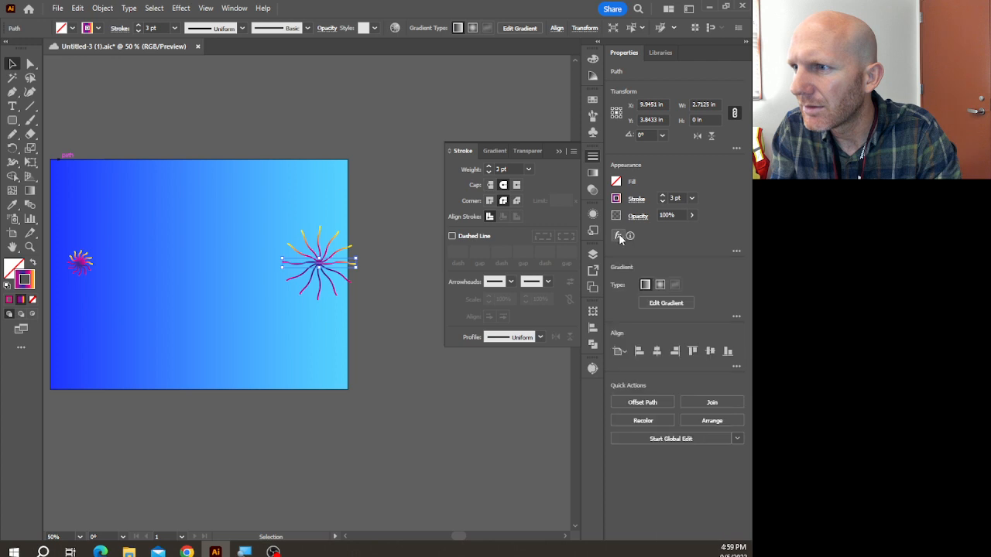
# Collapse the stroke options and open the large burst's full appearance settings with its list of applied effects
pyautogui.click(560, 147)
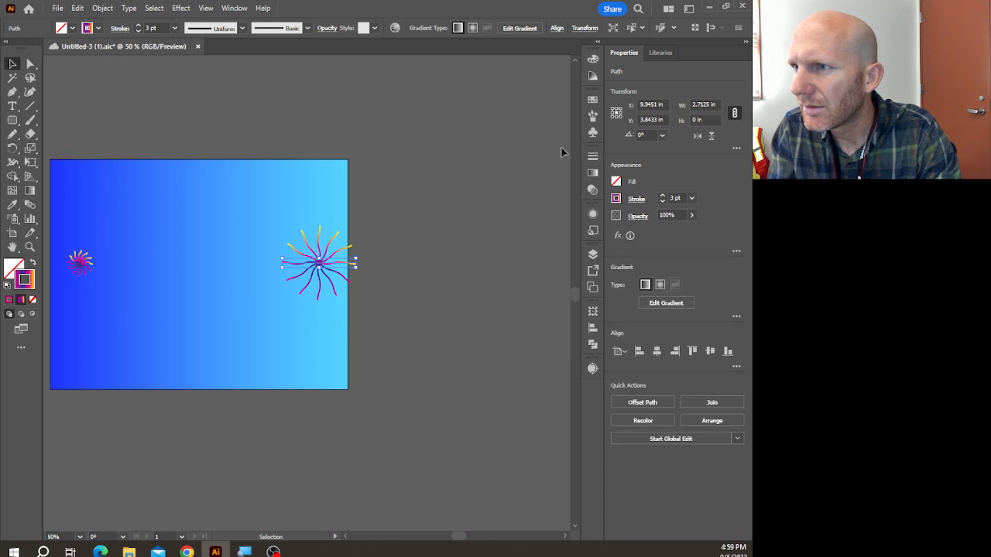
pyautogui.click(618, 237)
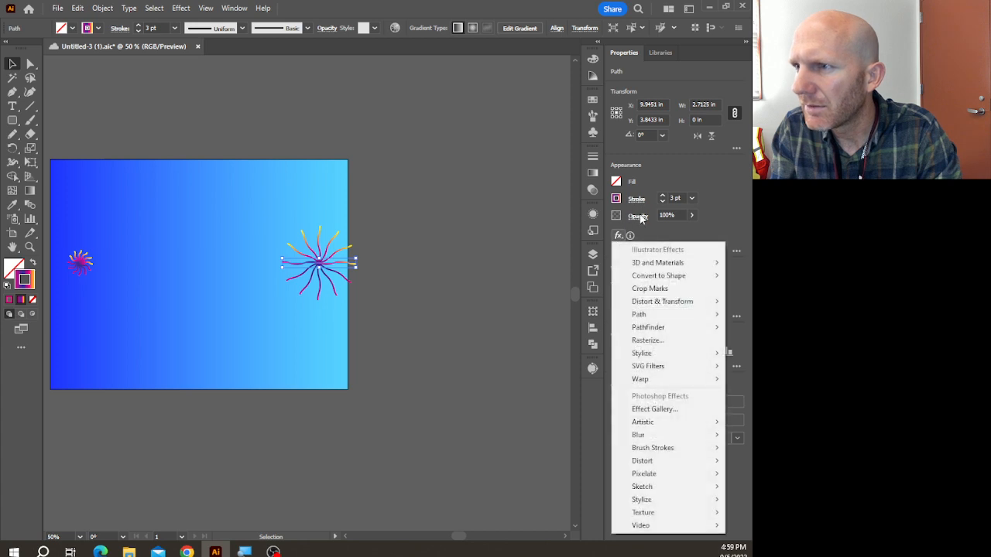
pyautogui.click(639, 235)
pyautogui.click(736, 252)
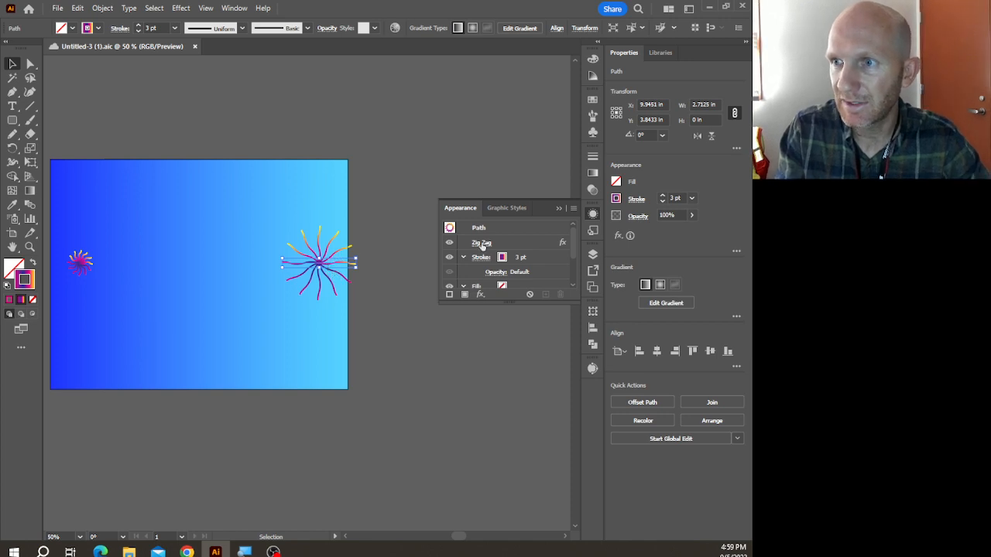
# Set the large burst's Zig Zag size to 0.24 in with absolute sizing and smooth points, and deselect the burst
pyautogui.click(482, 245)
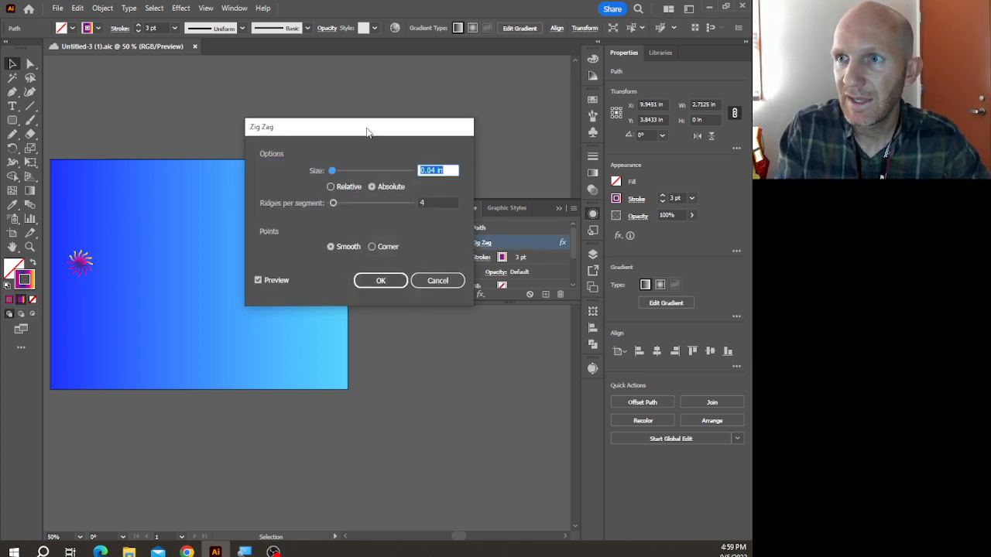
pyautogui.moveTo(367, 131); pyautogui.dragTo(493, 128)
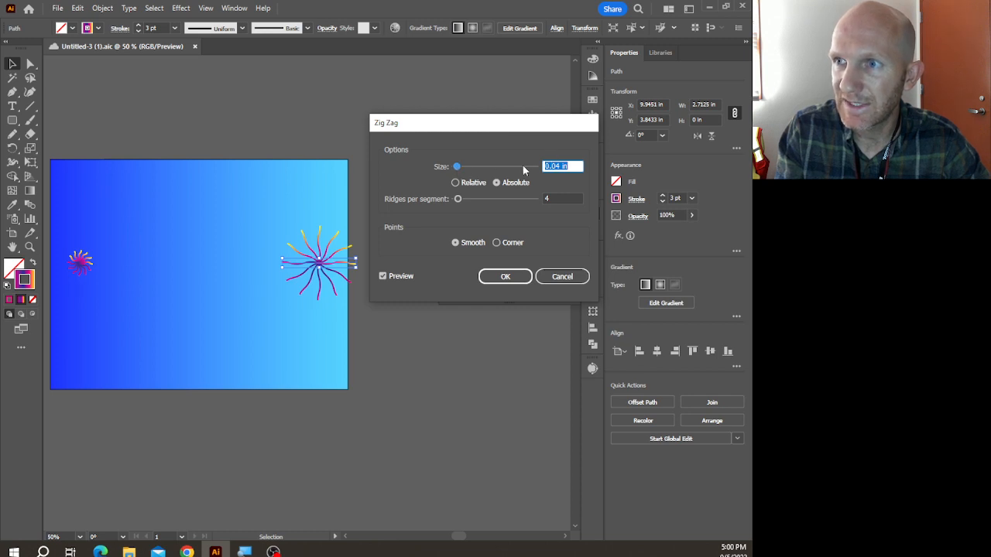
pyautogui.moveTo(457, 167); pyautogui.dragTo(467, 169)
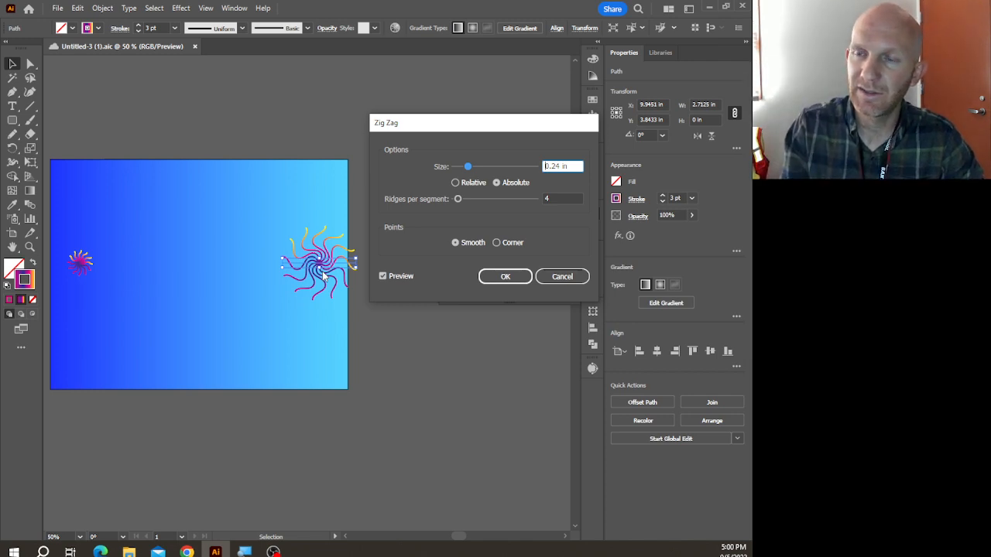
pyautogui.click(505, 277)
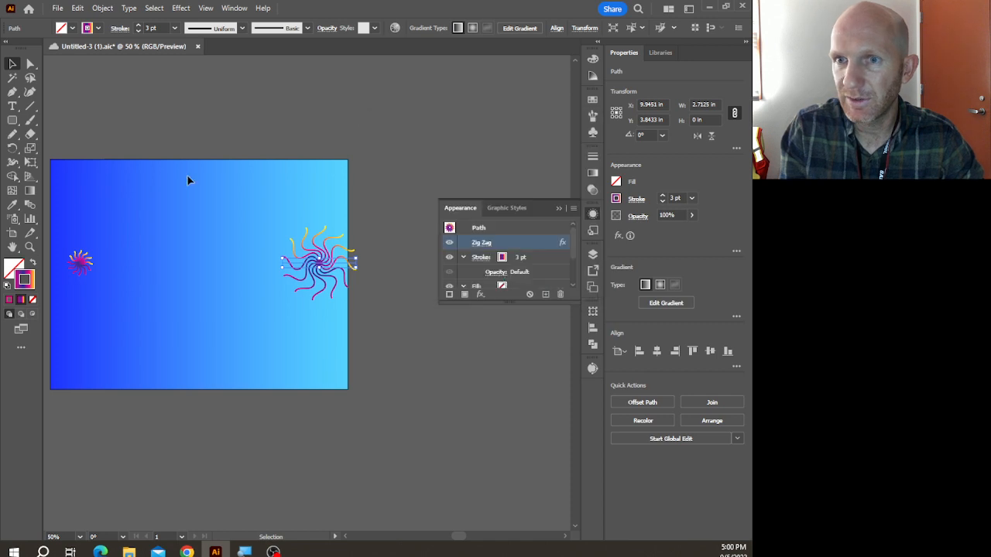
pyautogui.click(12, 65)
pyautogui.click(319, 140)
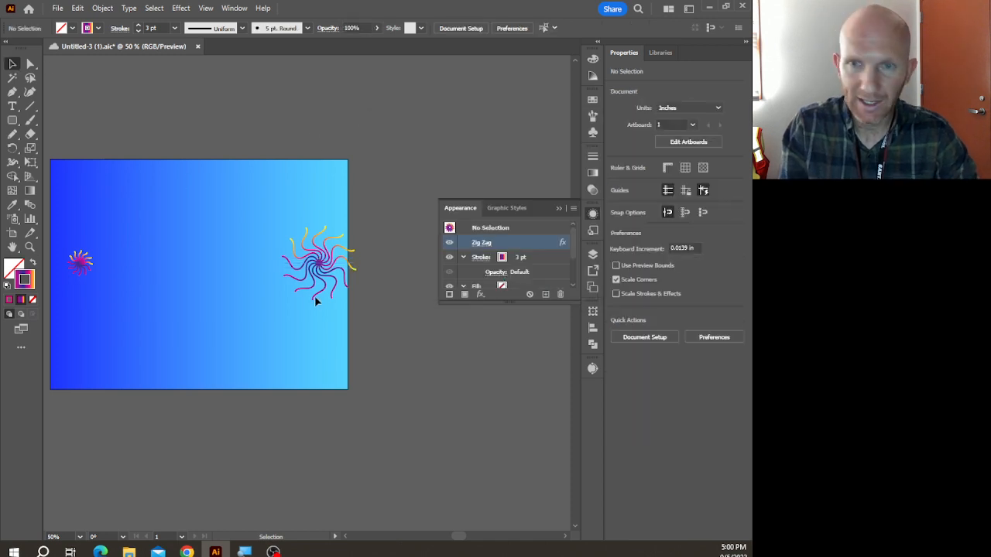
# Shift the large burst left until it lies within the artboard, and move the small burst closer to the artboard's left edge
pyautogui.press('space')
pyautogui.moveTo(282, 343); pyautogui.dragTo(311, 329)
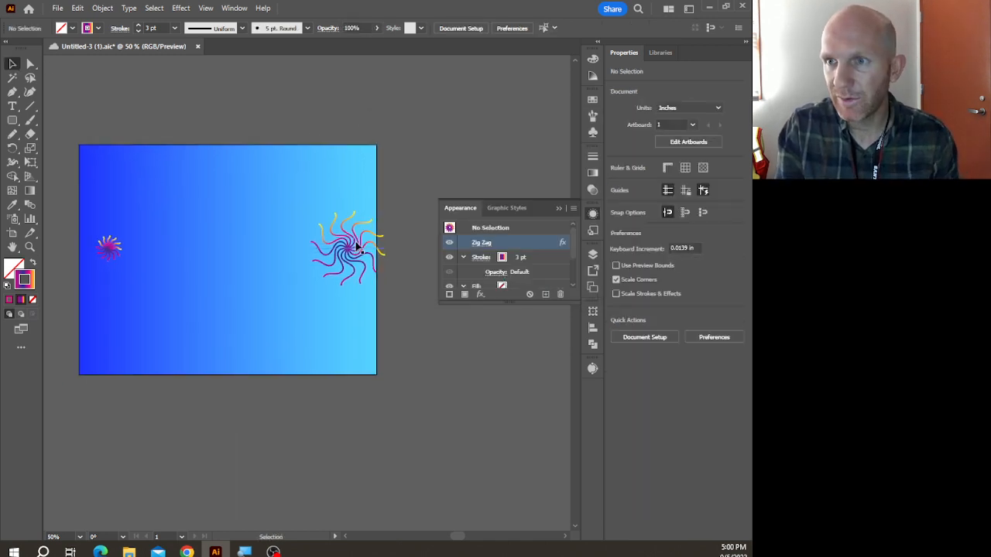
pyautogui.moveTo(349, 246); pyautogui.dragTo(338, 246)
pyautogui.click(109, 247)
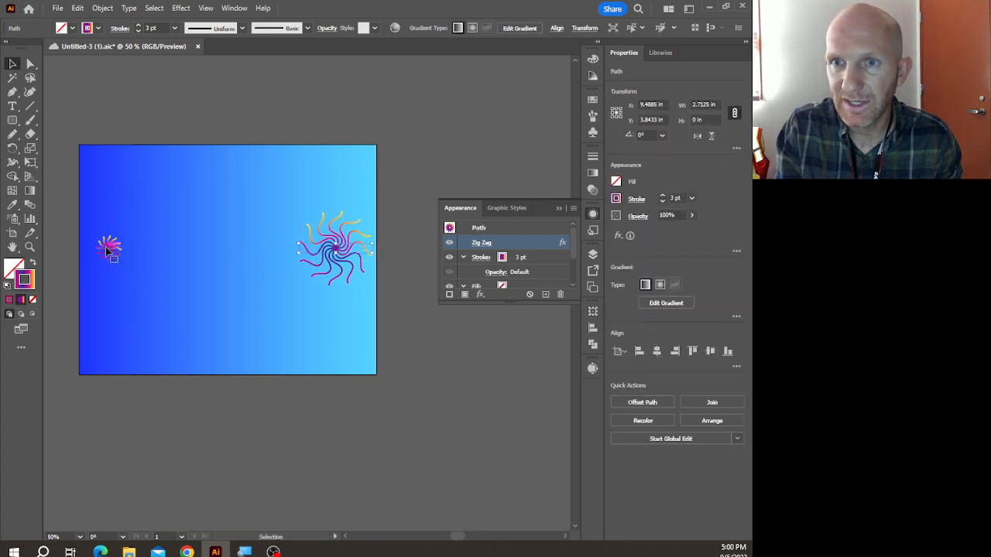
pyautogui.moveTo(109, 252); pyautogui.dragTo(96, 251)
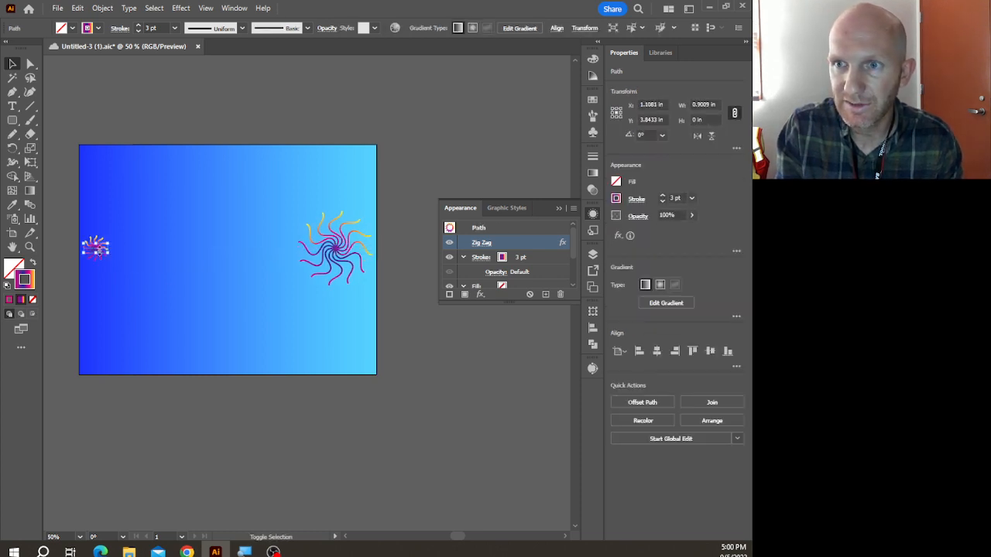
# Select the small and large bursts together and move them above the artboard
pyautogui.click(122, 258)
pyautogui.click(100, 246)
pyautogui.keyDown('shift'); pyautogui.click(338, 251); pyautogui.keyUp('shift')
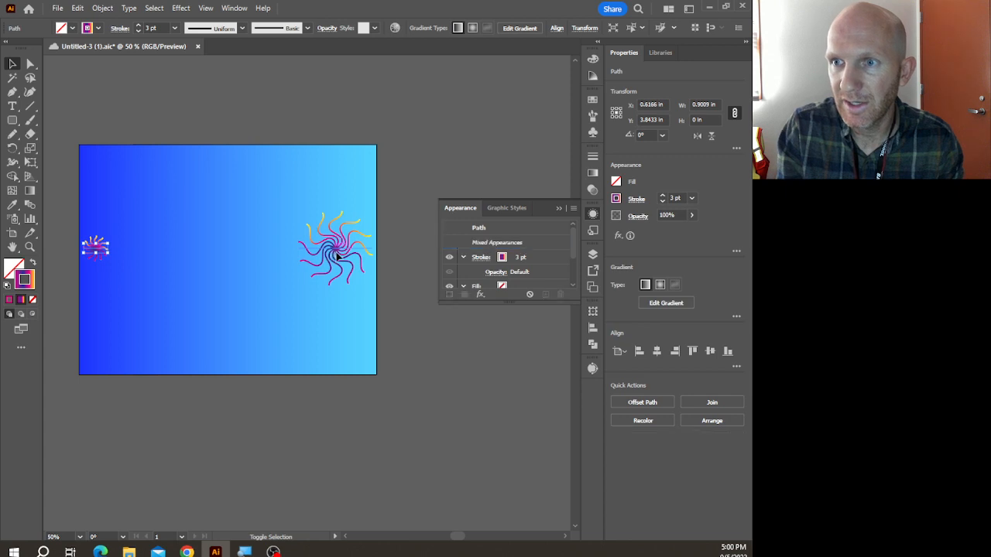
pyautogui.moveTo(338, 252); pyautogui.dragTo(332, 100)
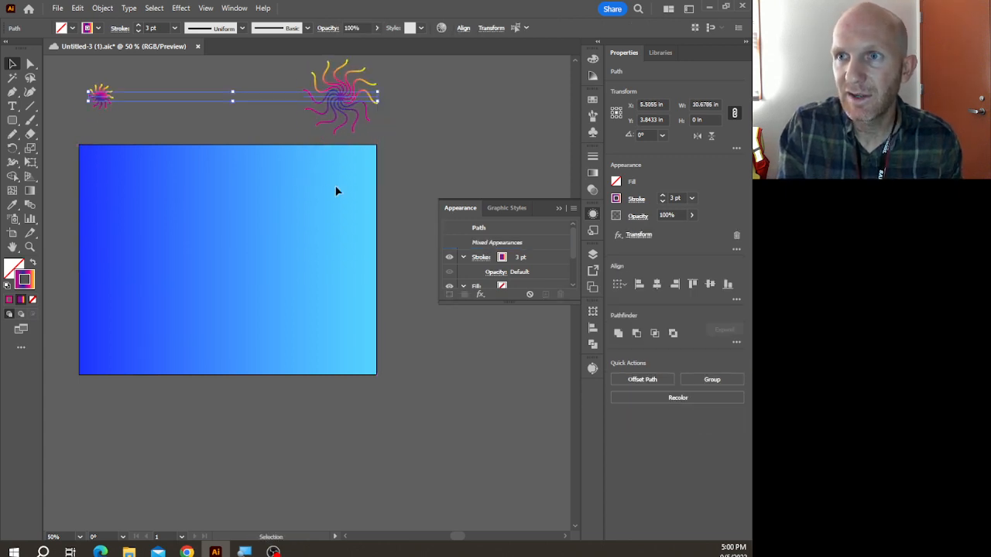
pyautogui.moveTo(335, 191); pyautogui.dragTo(352, 342)
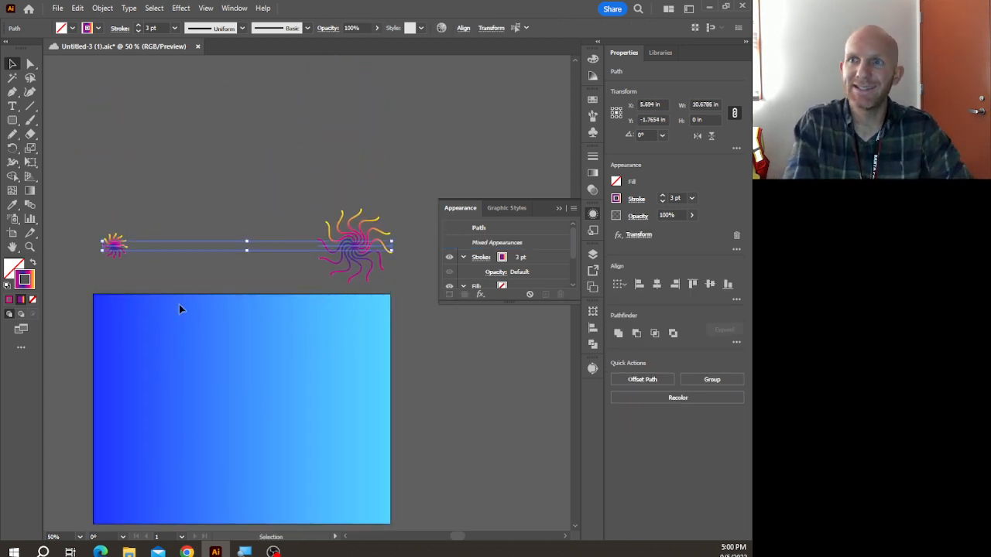
# Blend the small burst into the large burst and set the blend spacing to 500 specified steps
pyautogui.click(32, 205)
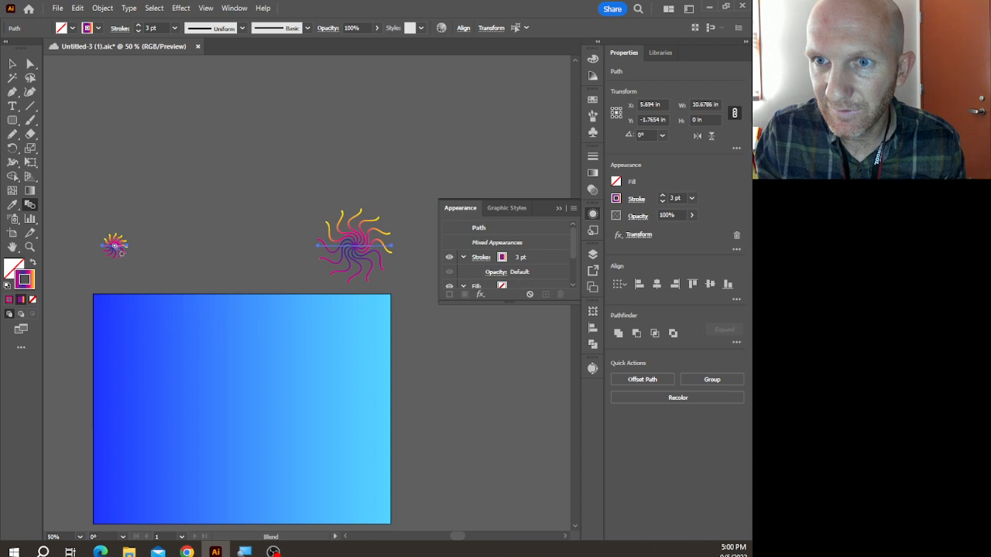
pyautogui.click(360, 253)
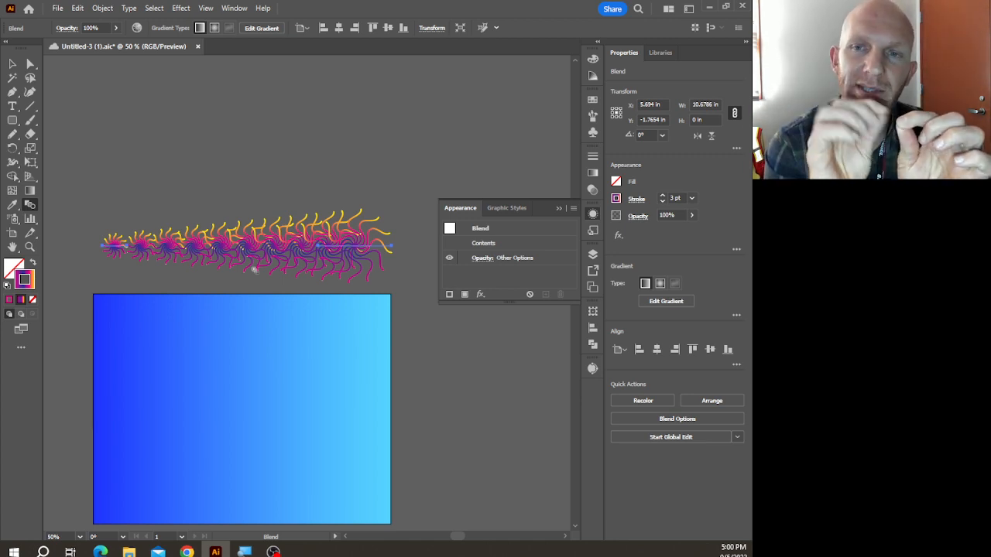
pyautogui.doubleClick(34, 207)
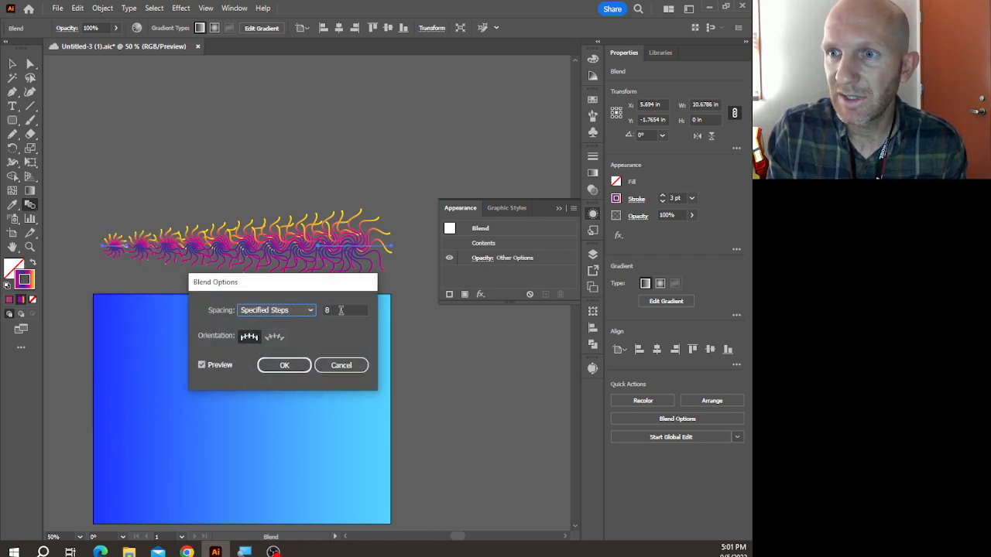
pyautogui.click(342, 309)
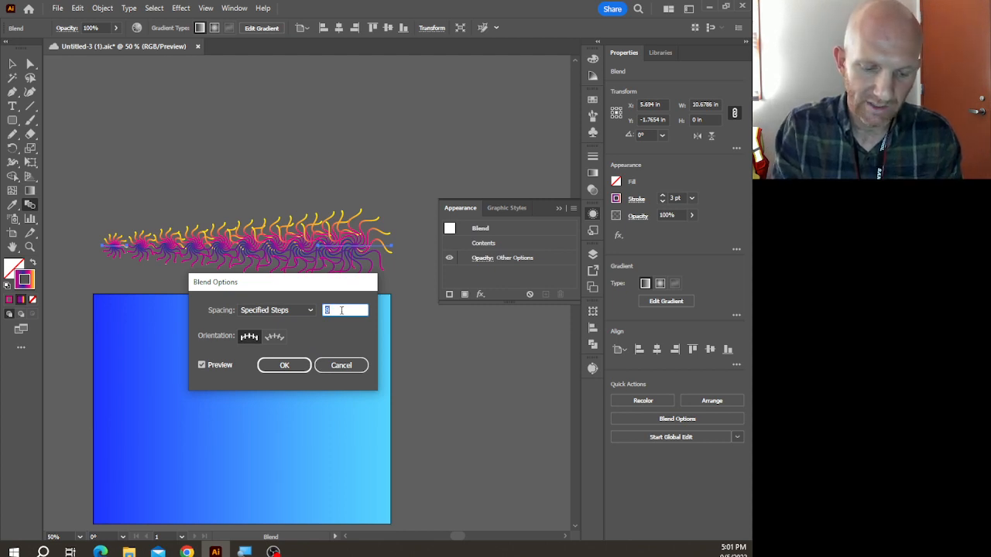
pyautogui.write('500')
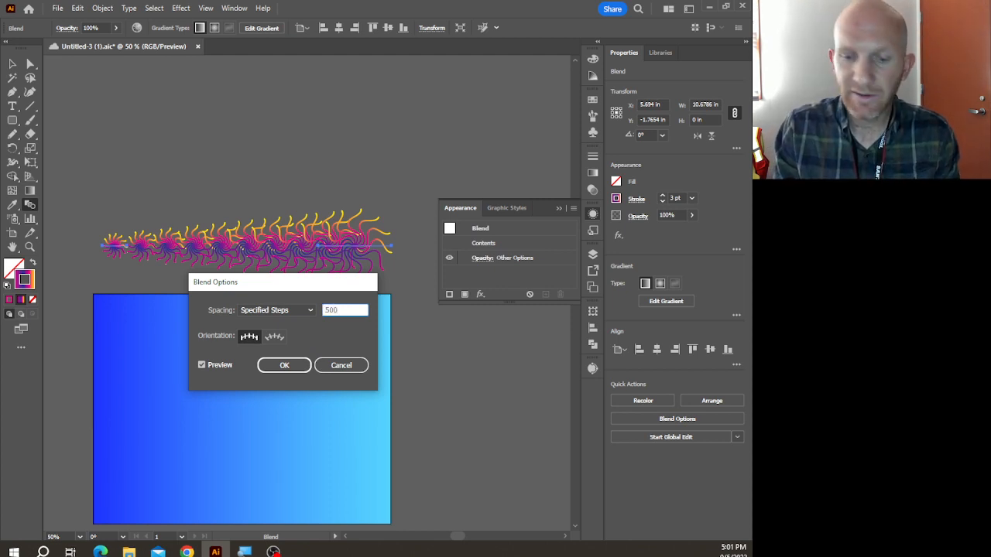
pyautogui.press('Return')
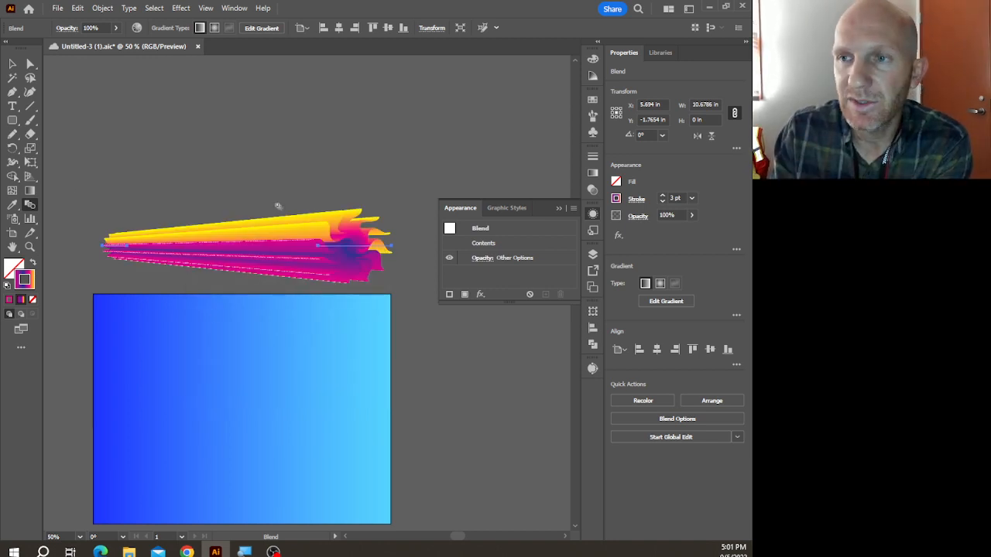
# Move the burst blend slightly up, farther away from the artboard
pyautogui.click(12, 65)
pyautogui.click(201, 181)
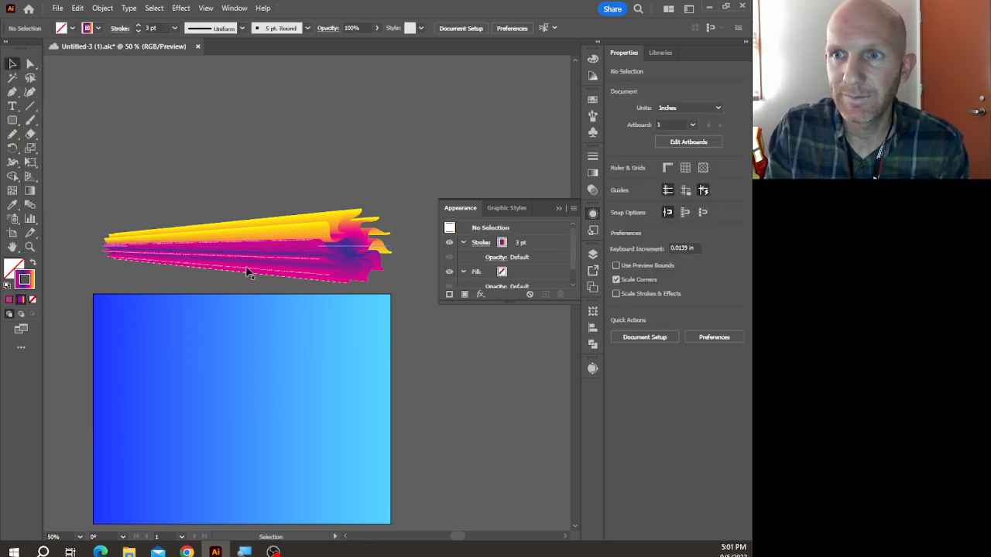
pyautogui.moveTo(248, 270); pyautogui.dragTo(243, 240)
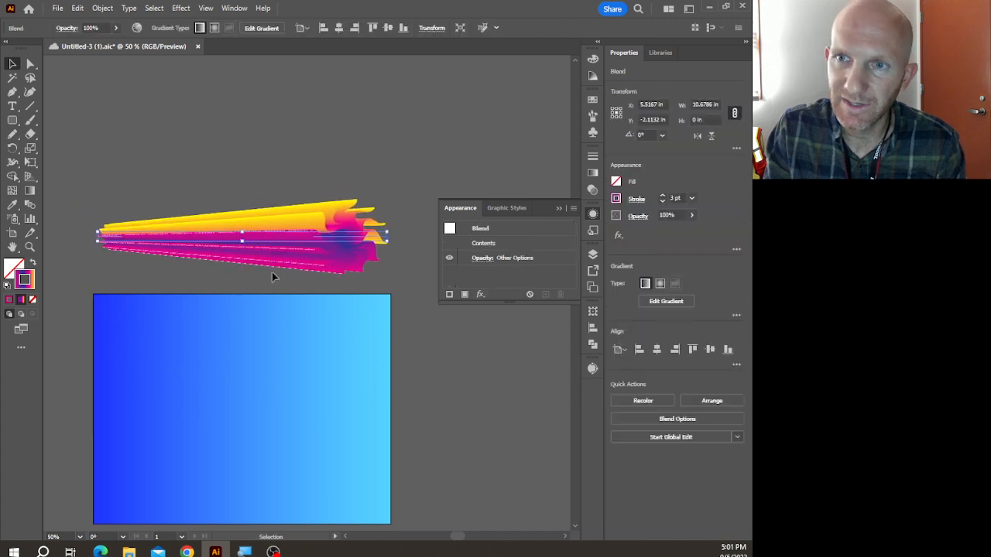
pyautogui.scroll(-4, 271, 418)
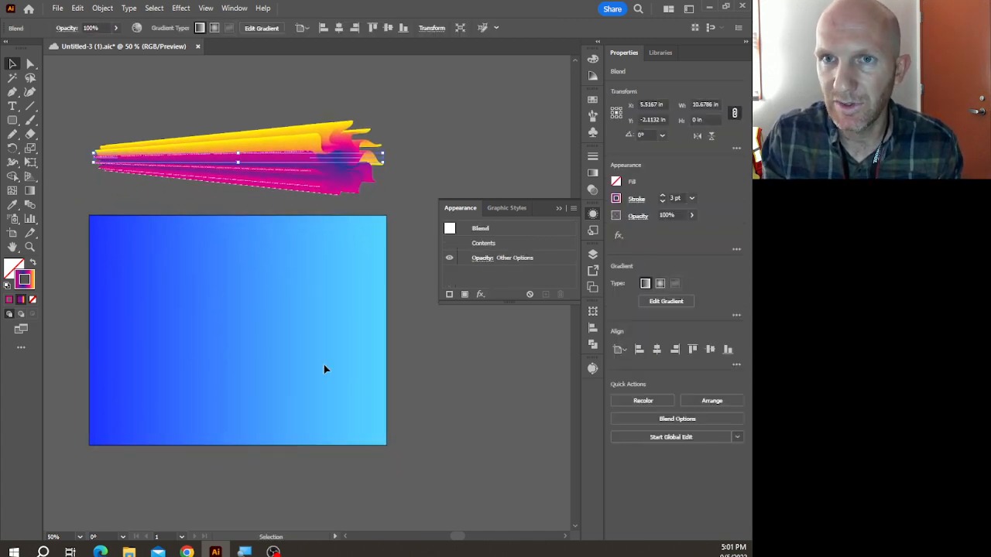
# Configure the Pencil tool with its fidelity at the Smooth end of the scale
pyautogui.click(14, 135)
pyautogui.doubleClick(14, 134)
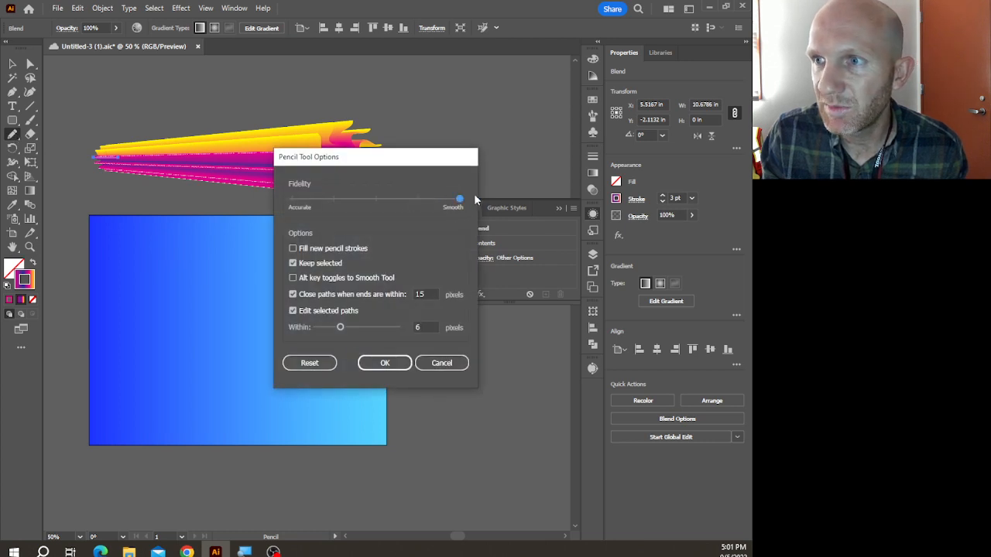
pyautogui.moveTo(475, 200); pyautogui.dragTo(294, 199)
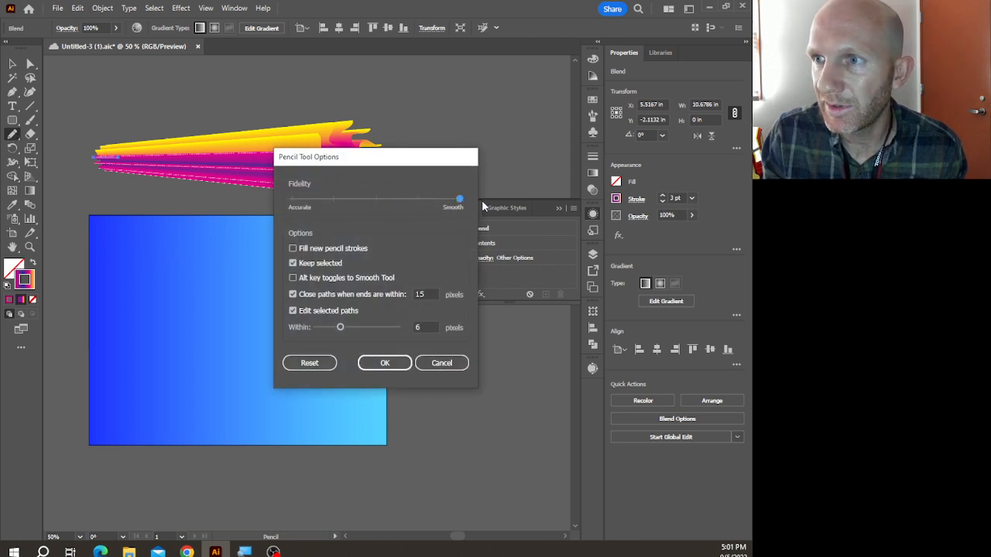
pyautogui.click(383, 363)
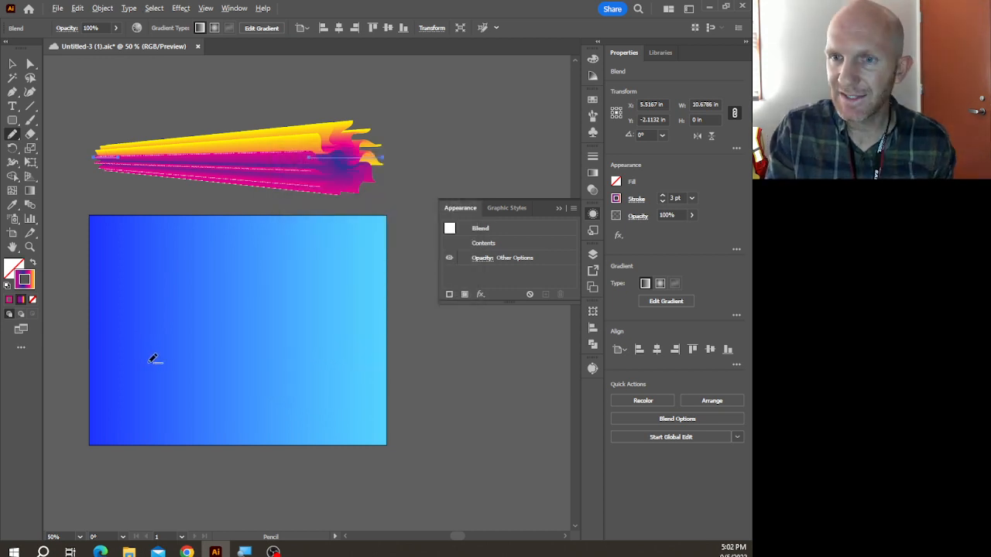
# Draw a freehand path with three loops across the artboard, about 12.4 in wide and 6.5 in high, and deselect it
pyautogui.scroll(1, 152, 357)
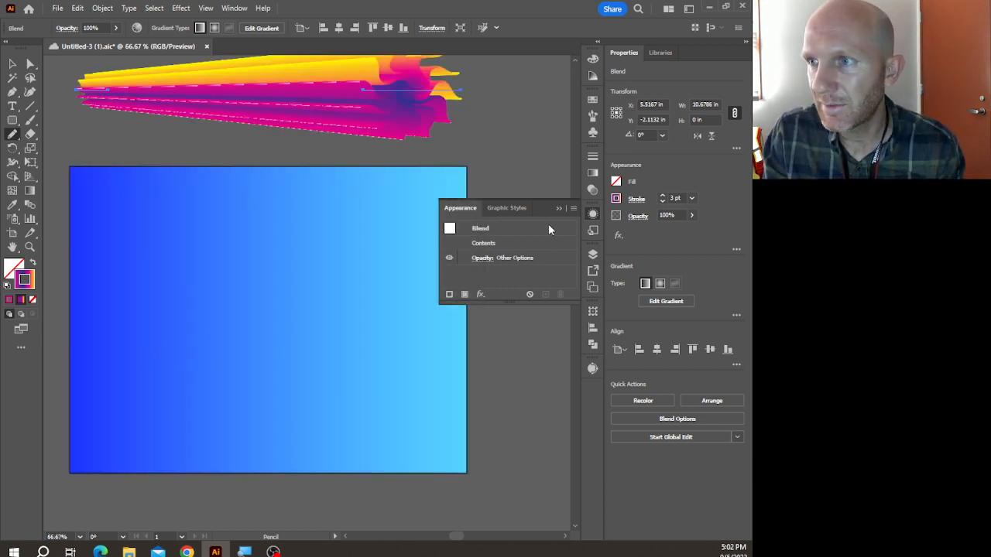
pyautogui.click(560, 208)
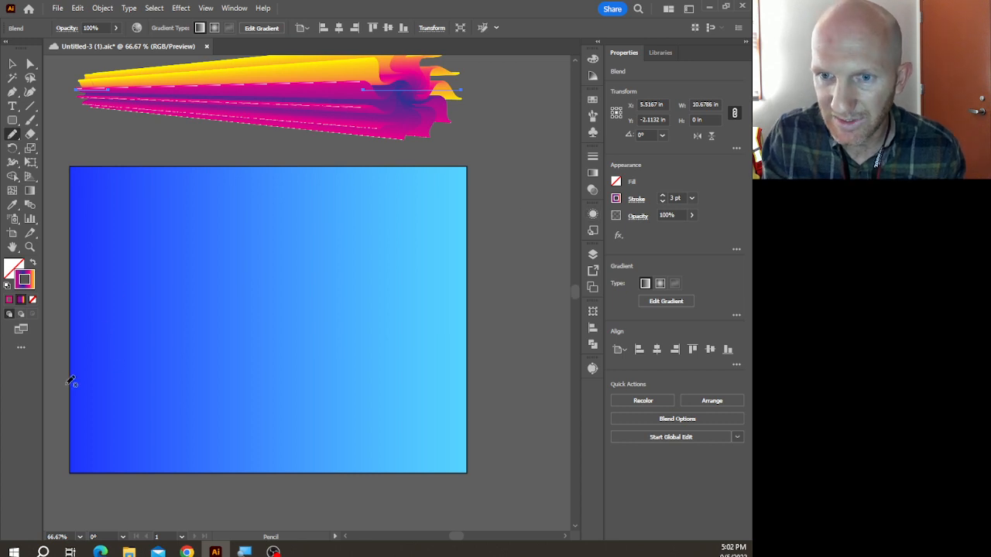
pyautogui.moveTo(57, 374)
pyautogui.mouseDown()
pyautogui.moveTo(131, 370)
pyautogui.moveTo(160, 343)
pyautogui.moveTo(160, 302)
pyautogui.moveTo(142, 278)
pyautogui.moveTo(116, 278)
pyautogui.moveTo(113, 289)
pyautogui.moveTo(135, 310)
pyautogui.moveTo(271, 275)
pyautogui.moveTo(313, 295)
pyautogui.moveTo(323, 348)
pyautogui.moveTo(310, 368)
pyautogui.moveTo(265, 373)
pyautogui.moveTo(246, 354)
pyautogui.moveTo(250, 333)
pyautogui.moveTo(269, 331)
pyautogui.moveTo(316, 393)
pyautogui.moveTo(397, 393)
pyautogui.moveTo(432, 329)
pyautogui.moveTo(425, 260)
pyautogui.moveTo(374, 206)
pyautogui.moveTo(358, 225)
pyautogui.moveTo(371, 250)
pyautogui.moveTo(503, 170)
pyautogui.mouseUp()
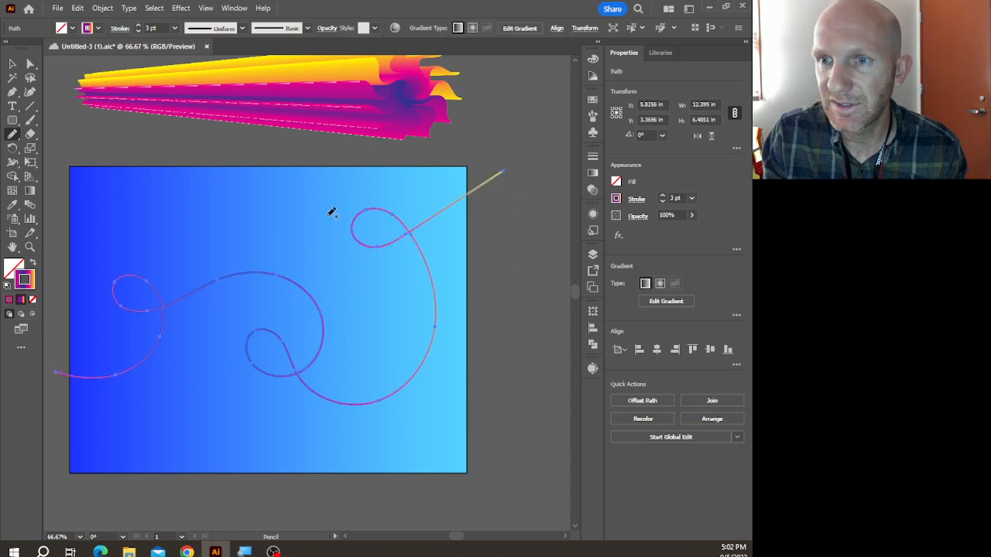
pyautogui.click(13, 64)
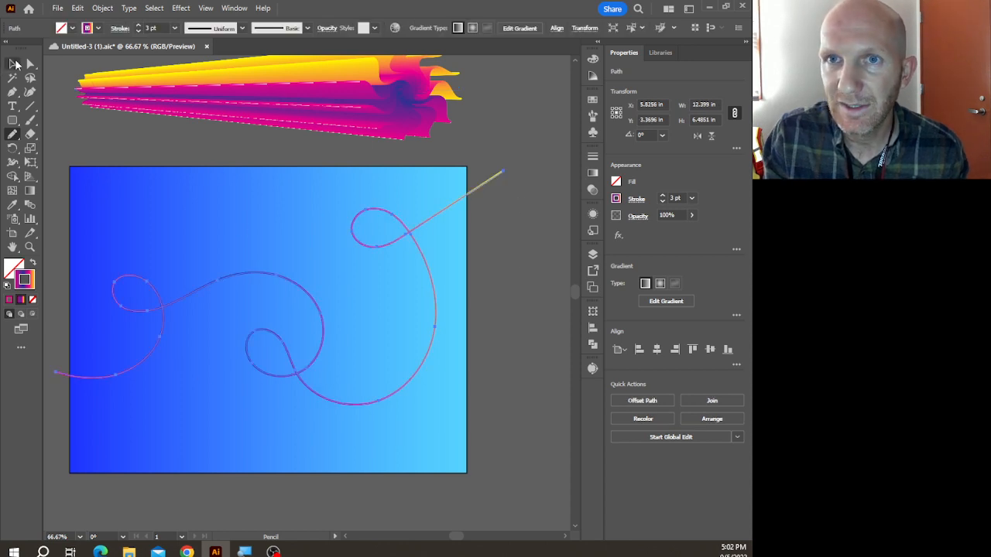
pyautogui.click(133, 132)
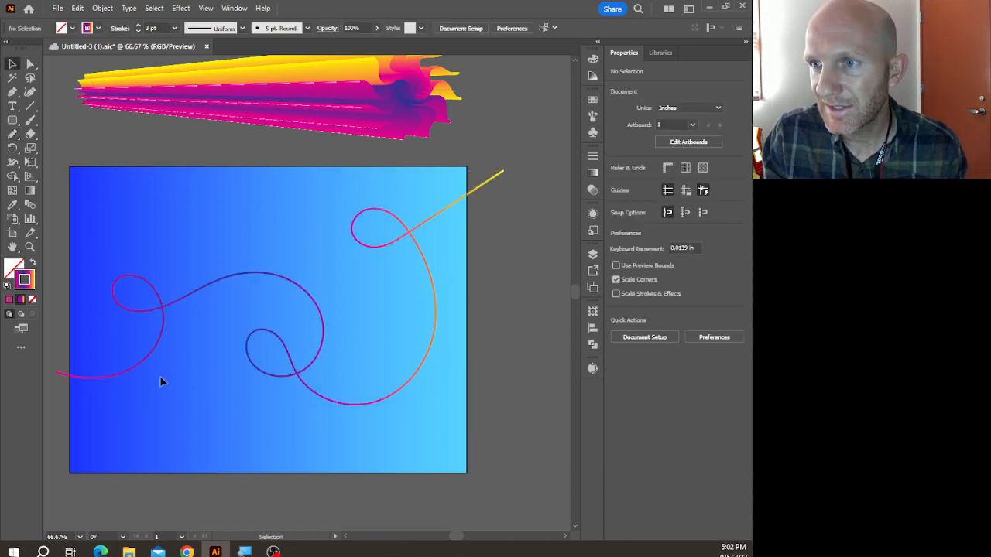
# Replace the spine of the burst blend with the freehand looping path on the artboard, and deselect the artwork
pyautogui.click(158, 312)
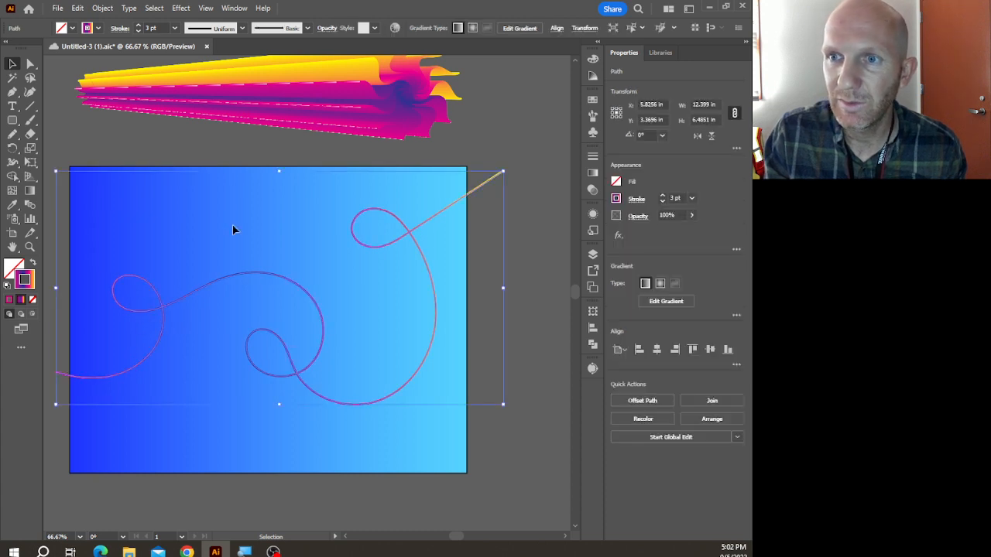
pyautogui.click(500, 151)
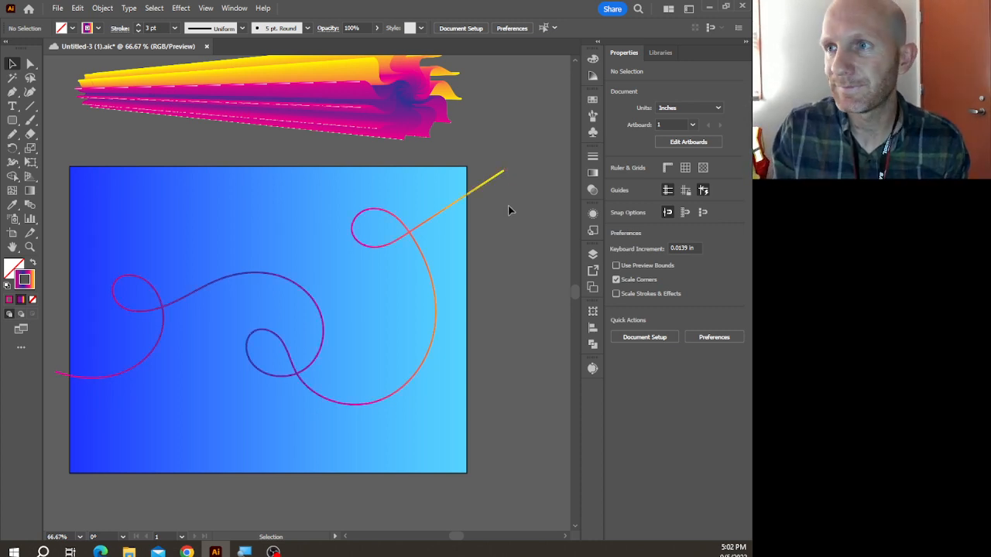
pyautogui.click(492, 181)
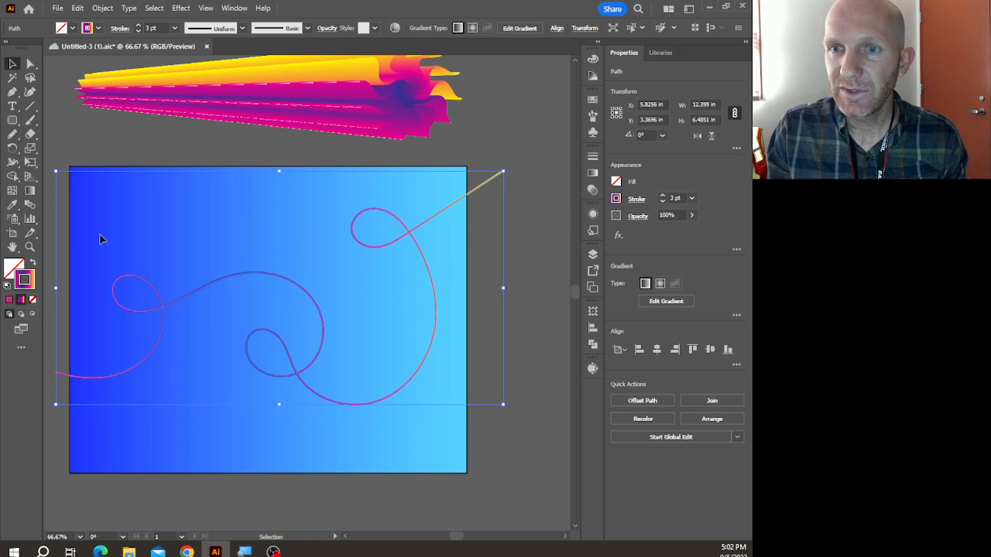
pyautogui.scroll(2, 258, 169)
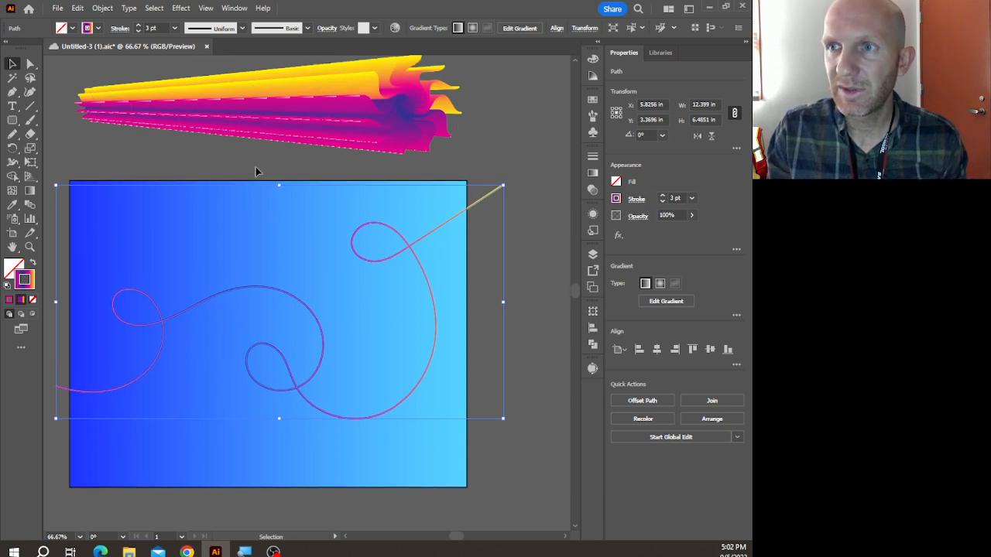
pyautogui.keyDown('shift'); pyautogui.click(250, 117); pyautogui.keyUp('shift')
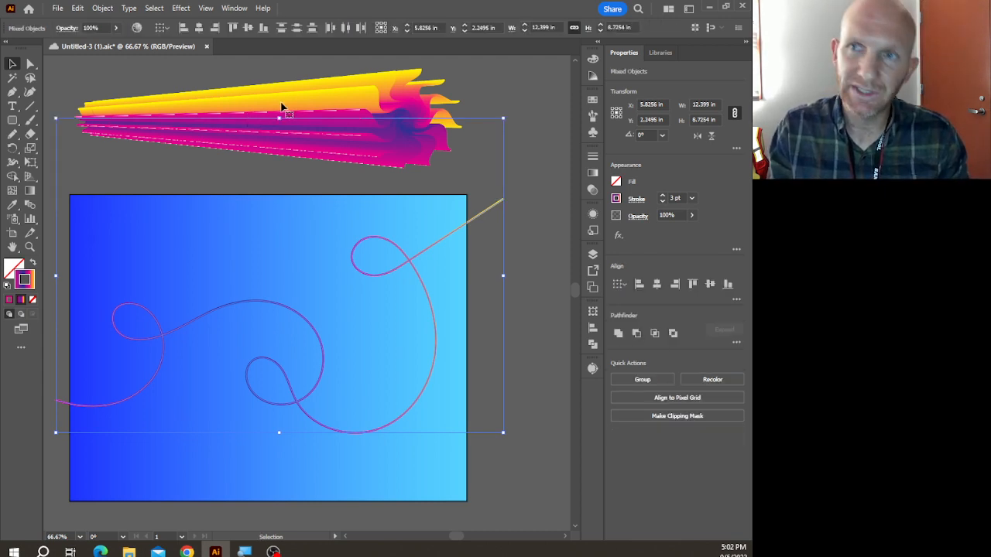
pyautogui.click(103, 9)
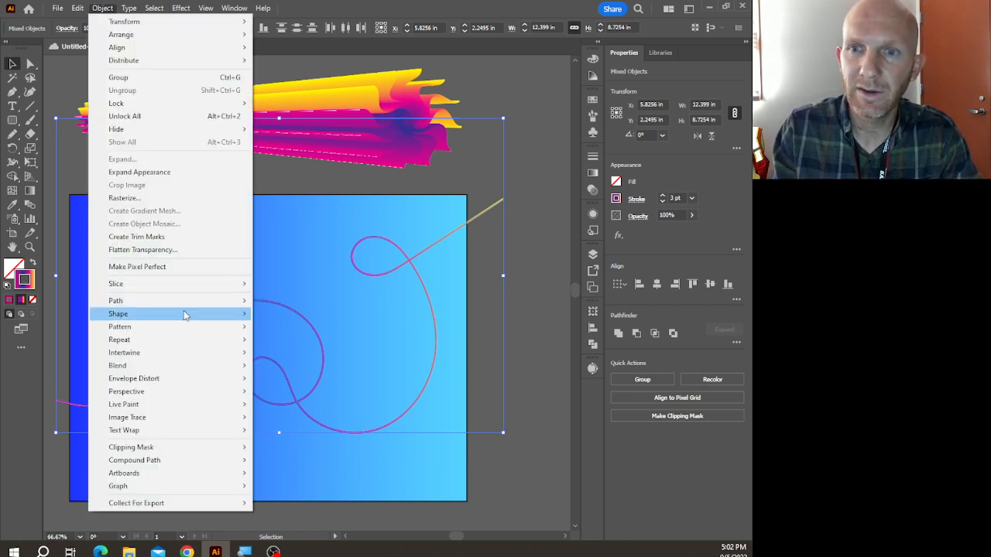
pyautogui.moveTo(176, 365)
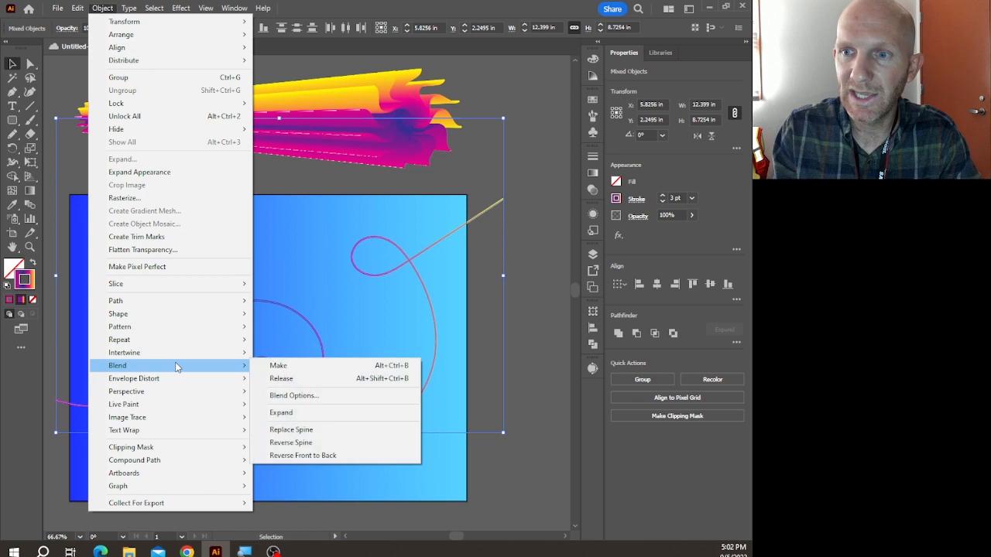
pyautogui.click(316, 430)
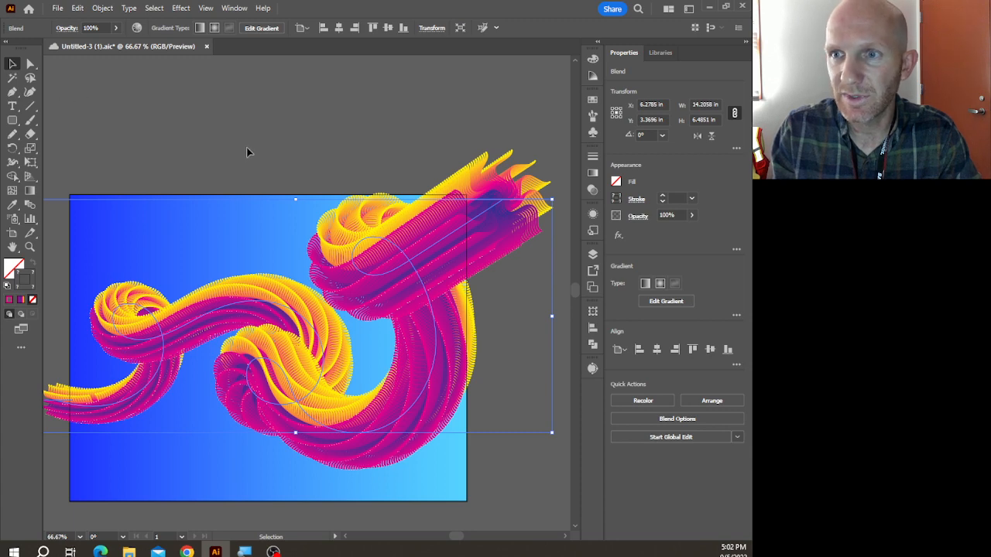
pyautogui.click(246, 151)
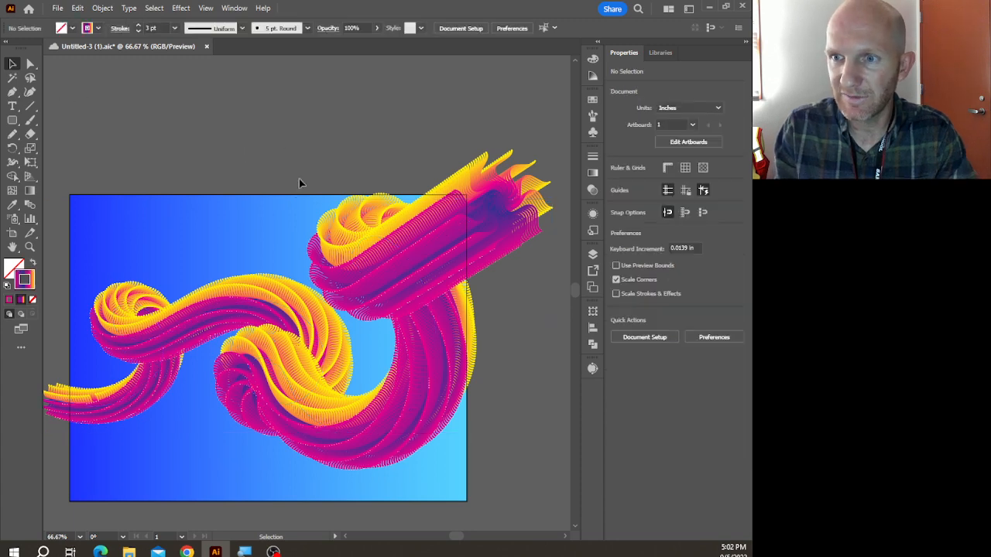
pyautogui.click(343, 425)
pyautogui.click(254, 156)
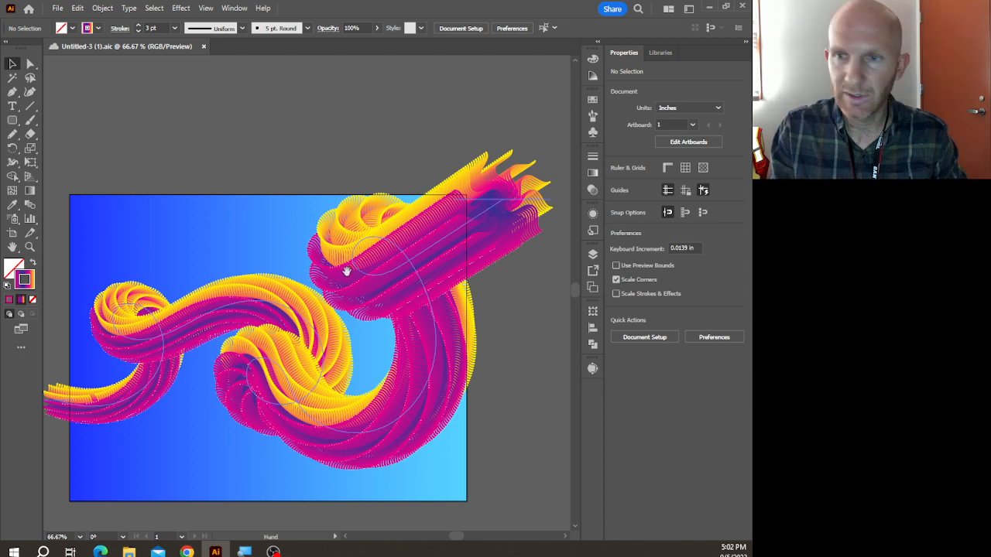
# Increase the looping blend's spacing to 1000 specified steps
pyautogui.scroll(-3, 346, 271)
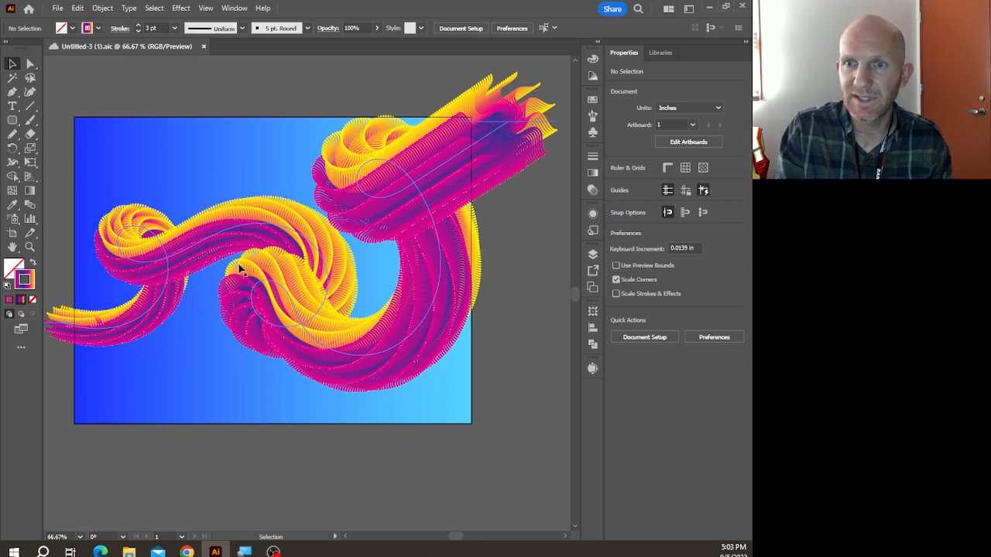
pyautogui.click(264, 226)
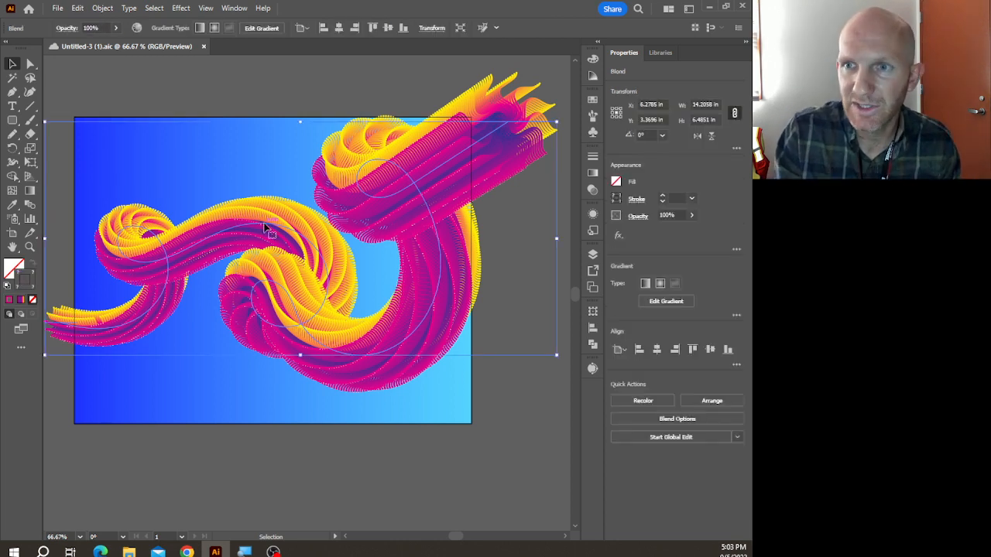
pyautogui.doubleClick(30, 204)
pyautogui.click(346, 309)
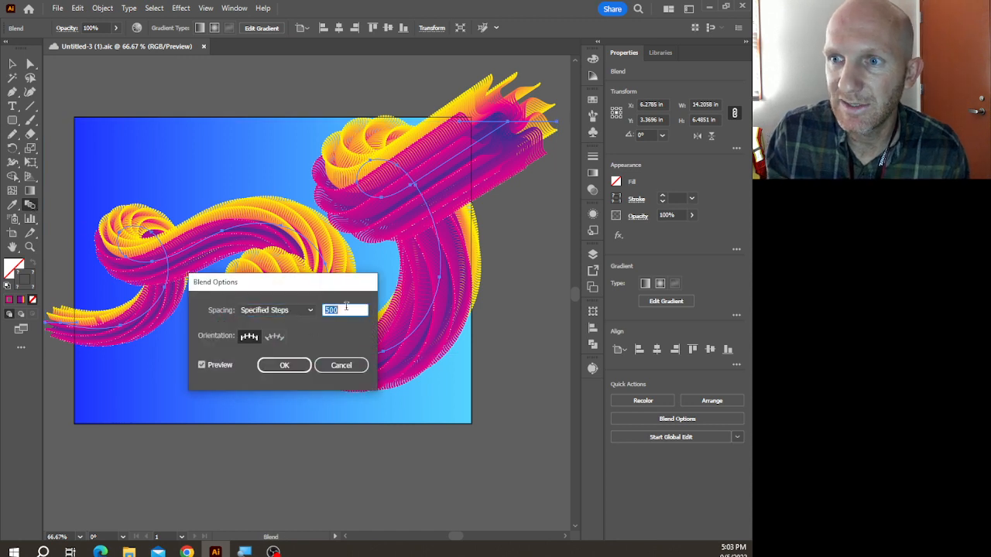
pyautogui.write('1000')
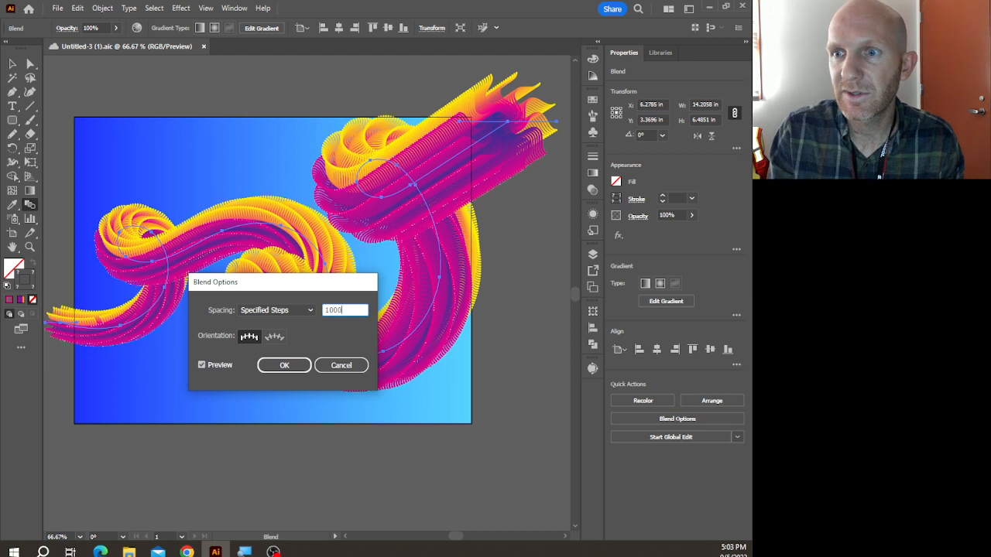
pyautogui.press('Return')
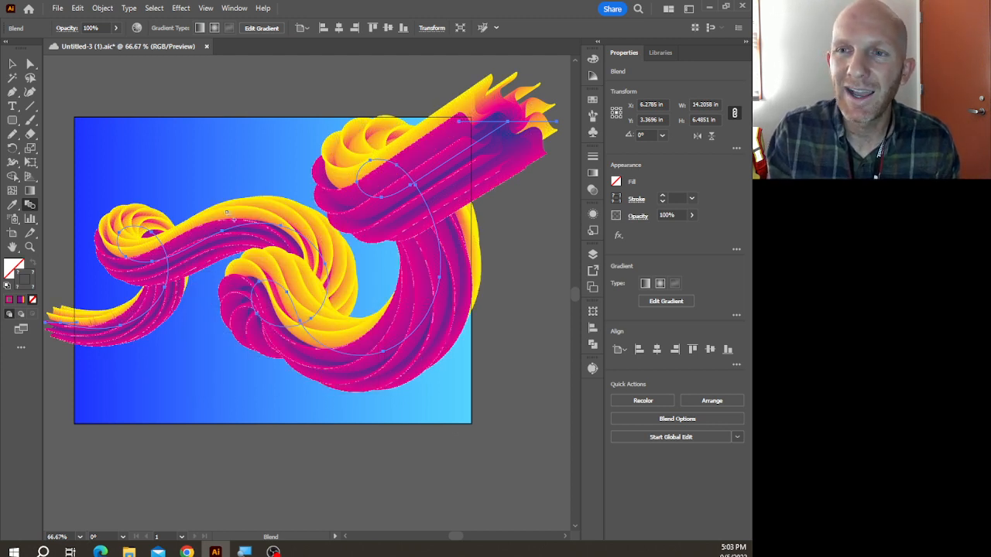
# Set the looping blend's spacing back to 500 specified steps and deselect the artwork
pyautogui.scroll(4, 273, 281)
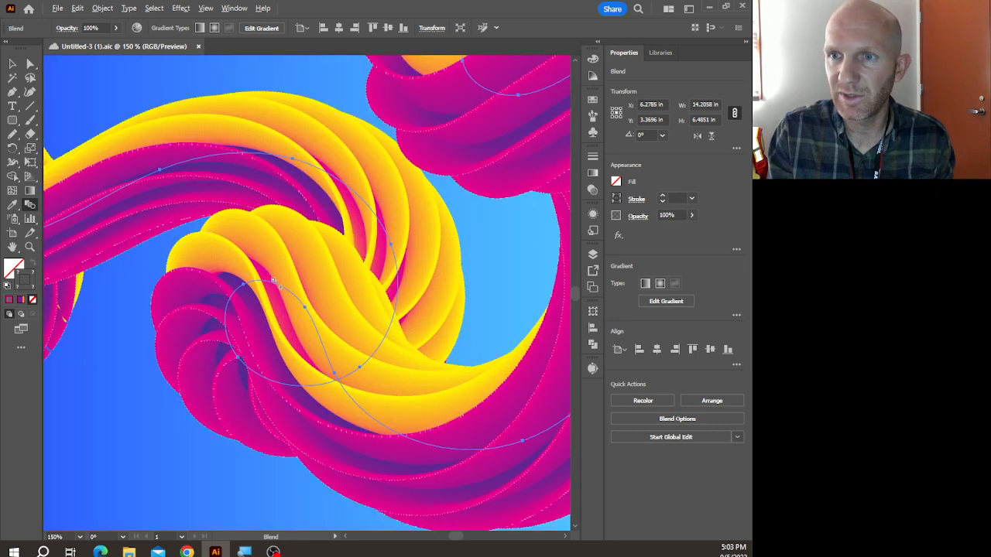
pyautogui.scroll(-4, 272, 281)
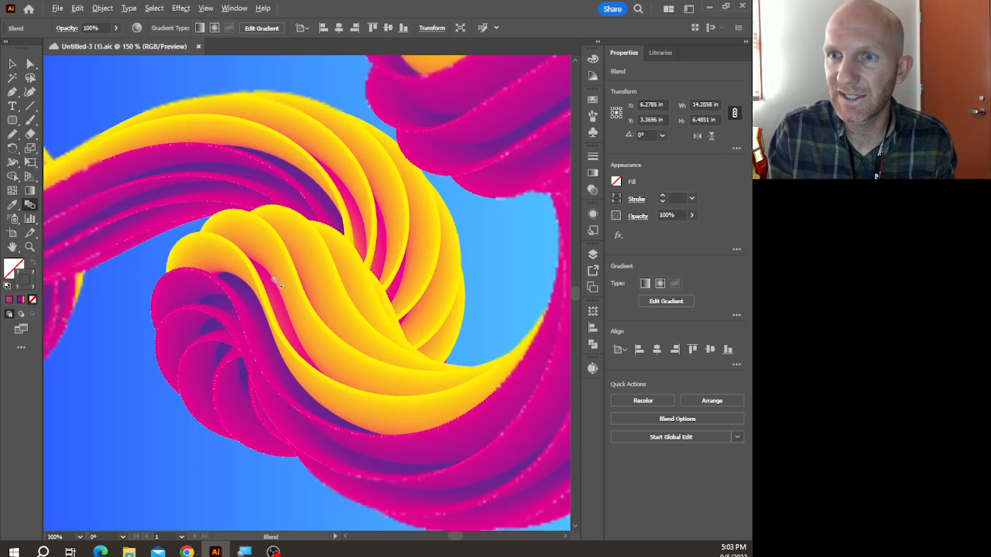
pyautogui.scroll(1, 277, 283)
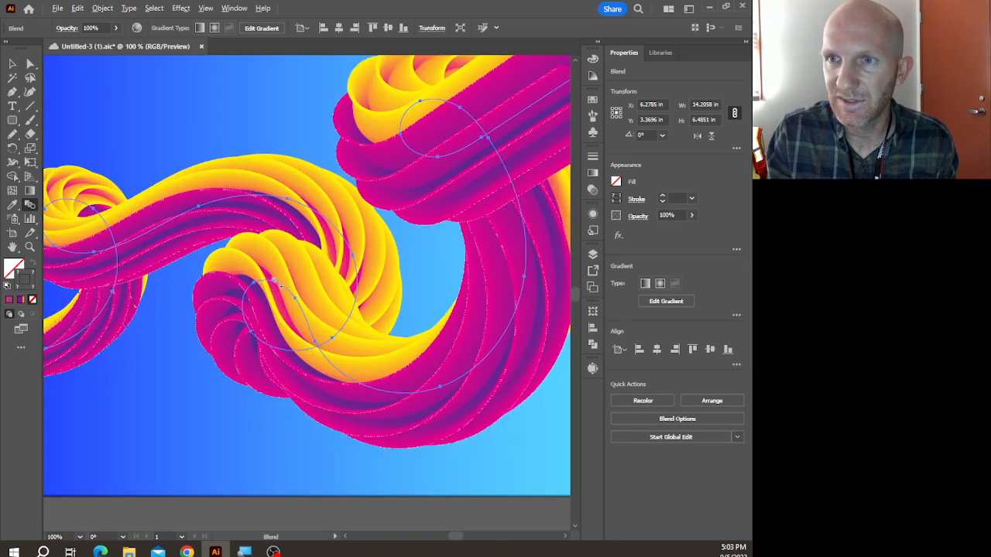
pyautogui.doubleClick(30, 203)
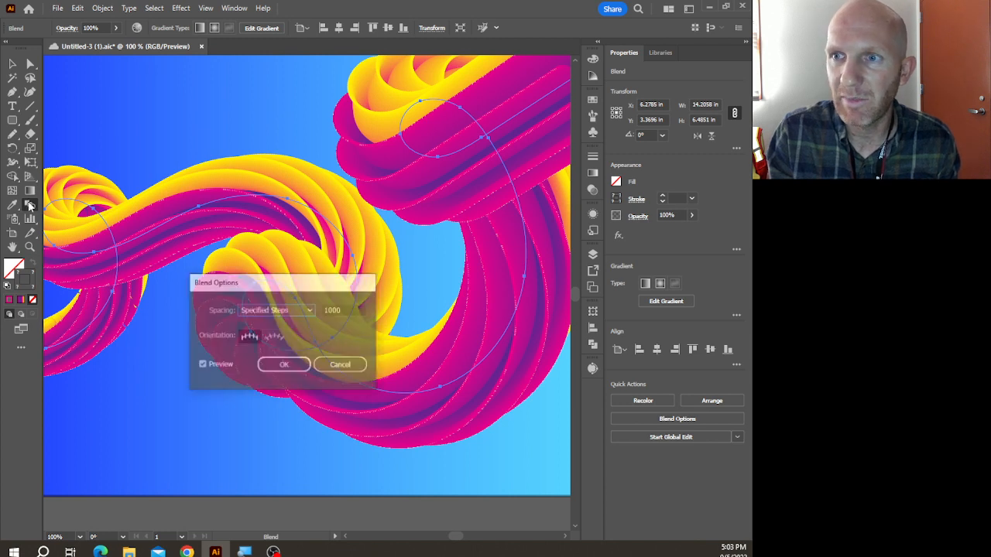
pyautogui.click(331, 310)
pyautogui.doubleClick(330, 310)
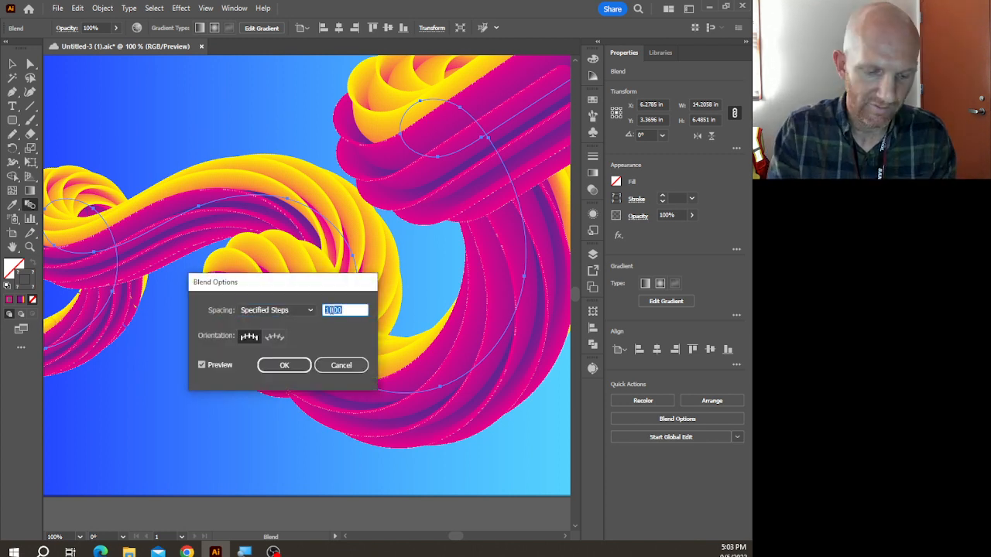
pyautogui.write('500')
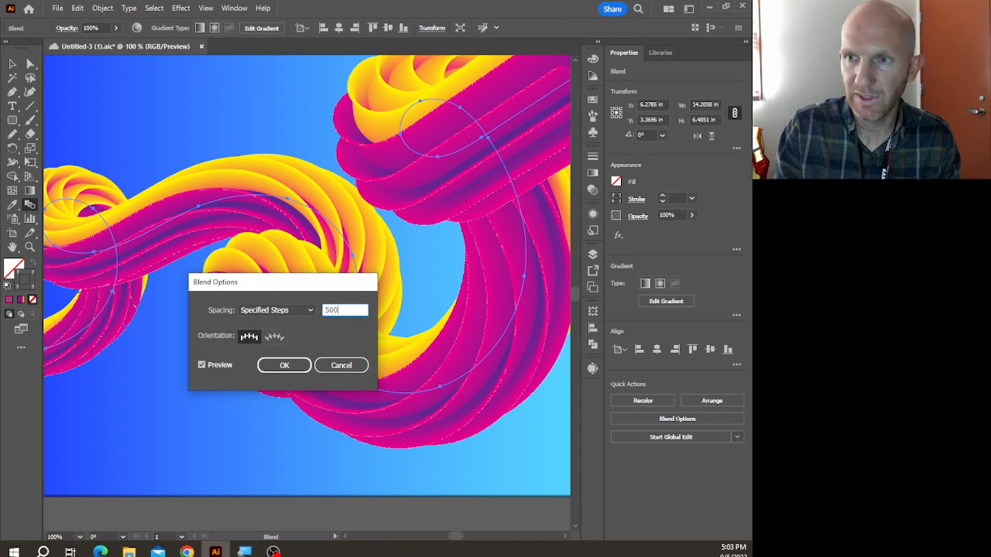
pyautogui.press('Return')
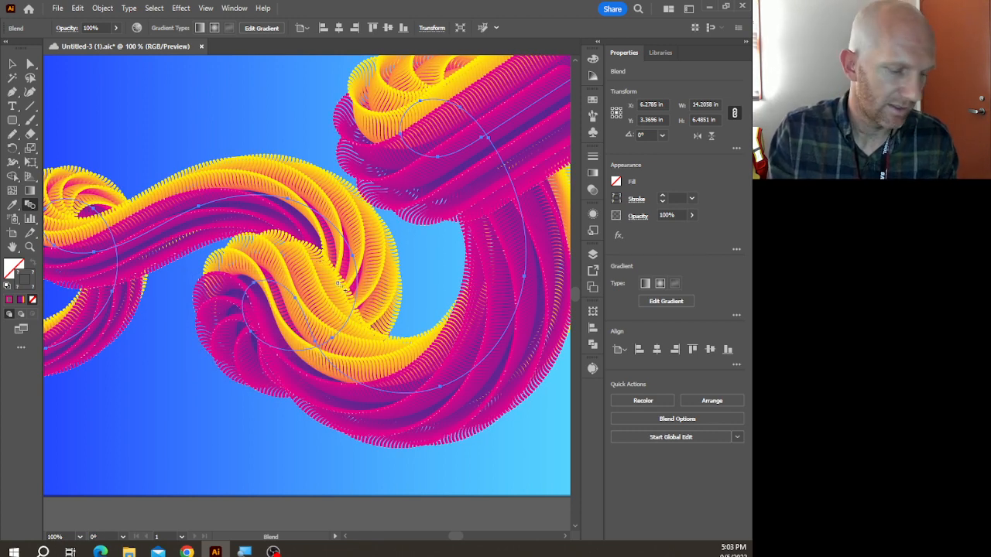
pyautogui.hotkey('ctrl', '-')
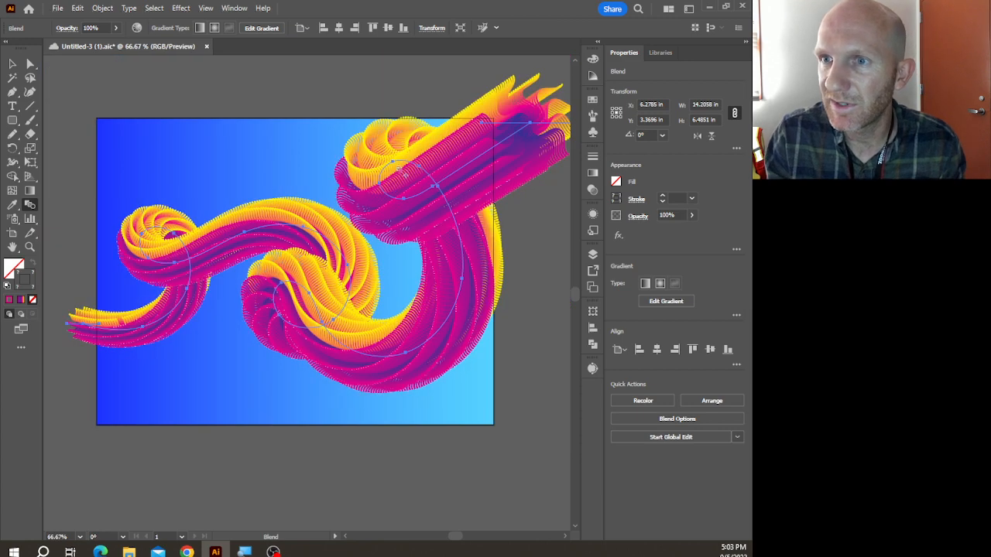
pyautogui.press('v')
pyautogui.click(195, 89)
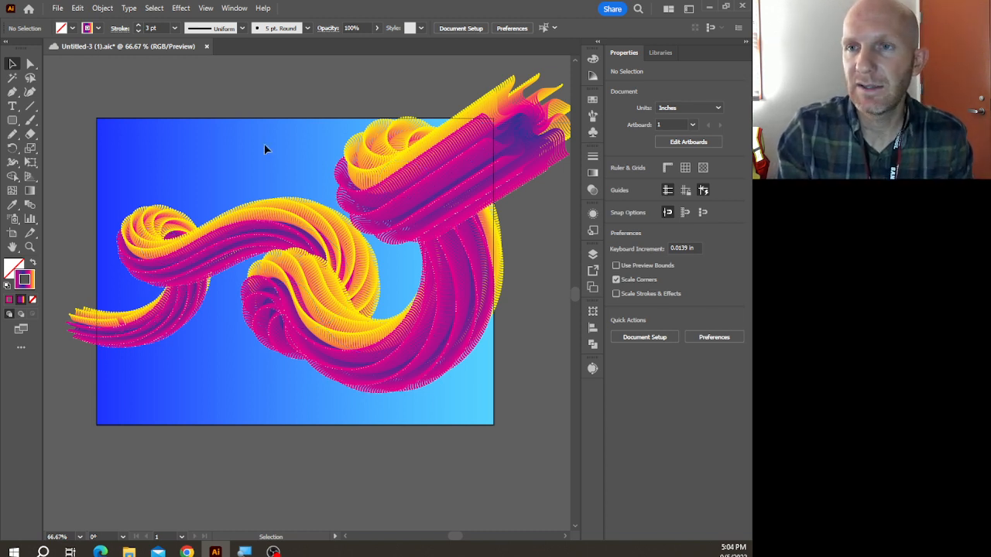
pyautogui.click(12, 65)
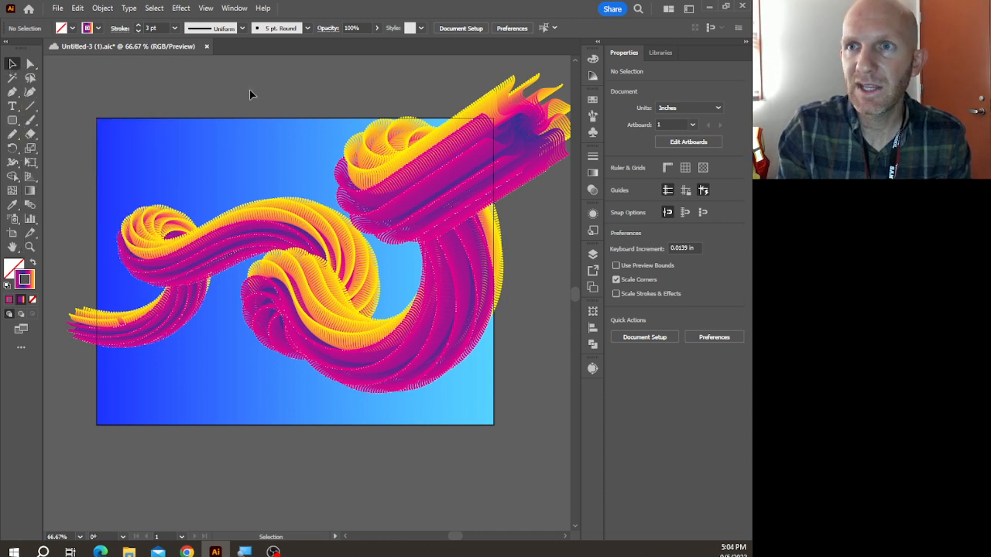